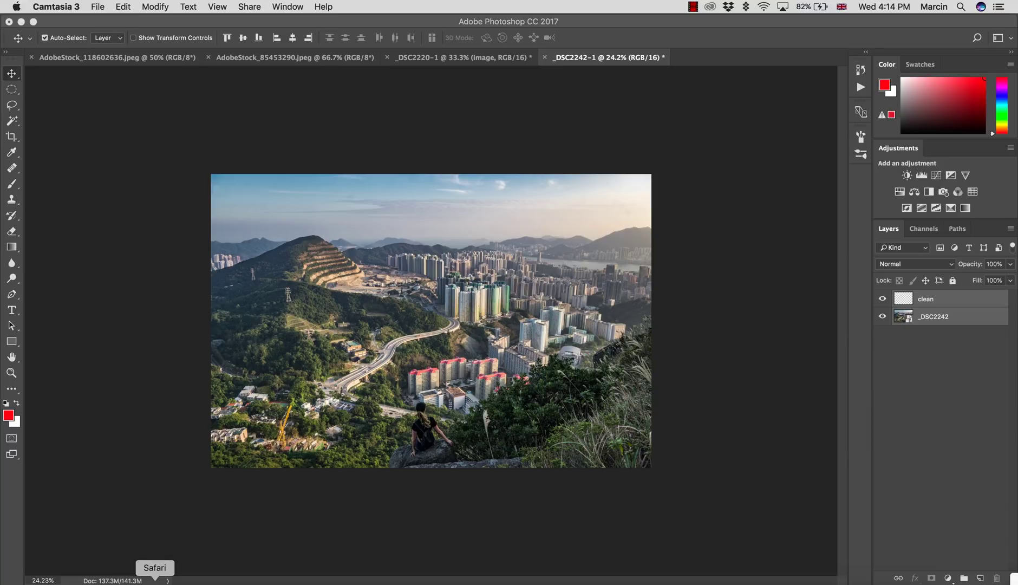
- Switch to Color Scheme Designer in Safari and choose the complementary scheme
left_click(147, 581)
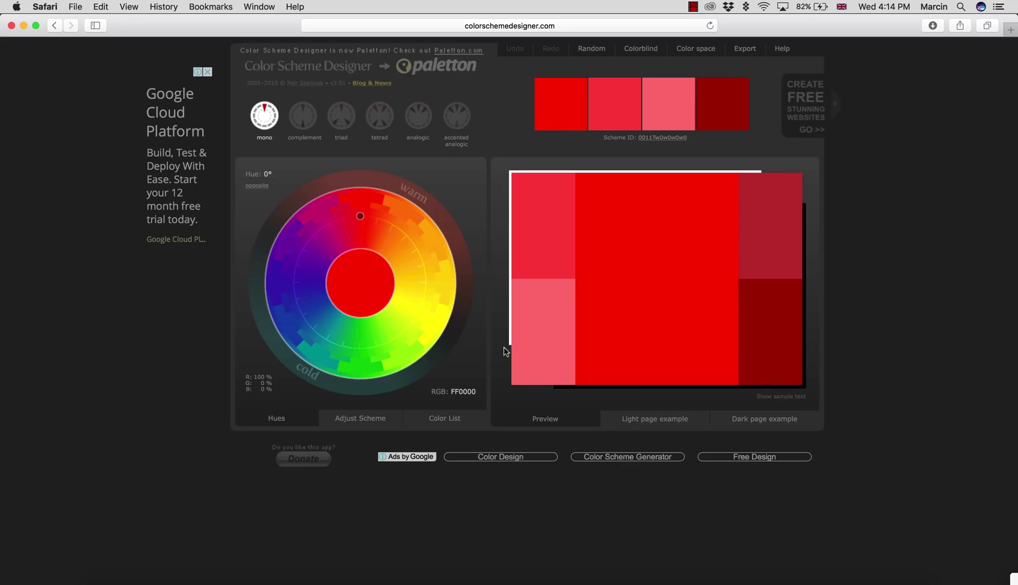
mouse_move(513, 370)
left_click(303, 115)
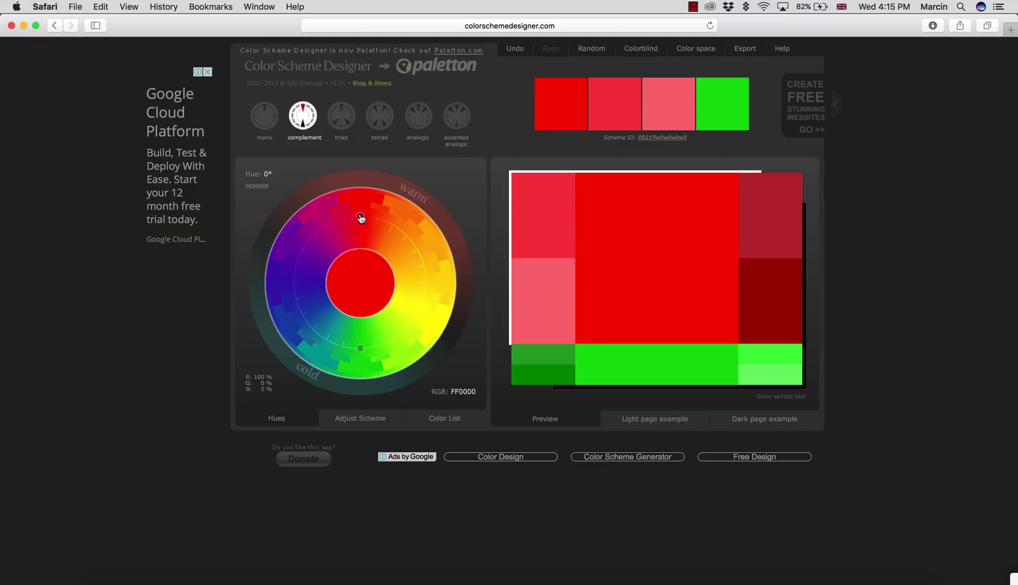
- Rotate the base hue around the wheel to settle on magenta at 330°
left_click_drag(359, 217, 424, 284)
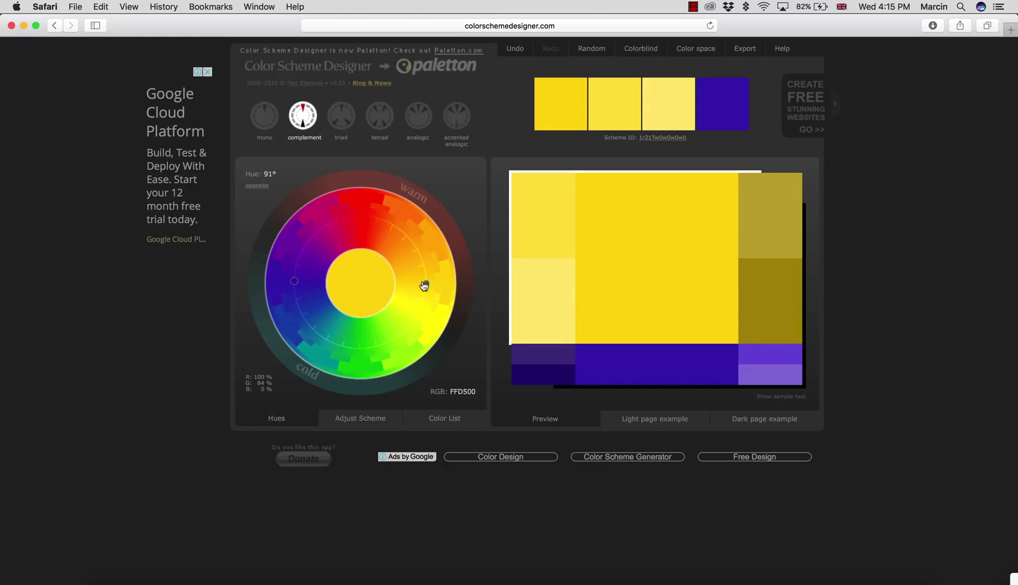
left_click_drag(424, 284, 432, 279)
left_click_drag(426, 281, 431, 277)
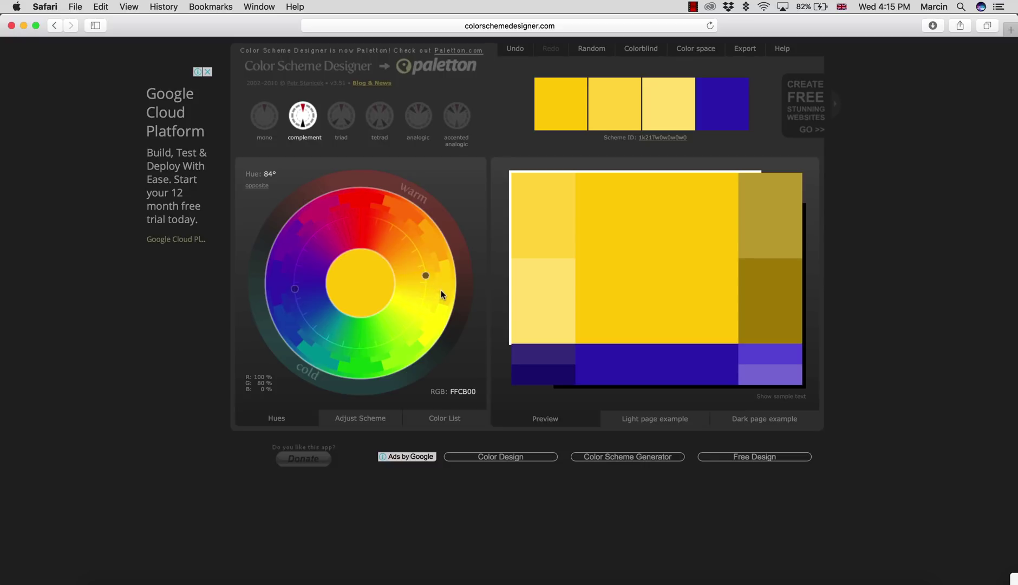
left_click_drag(425, 273, 365, 210)
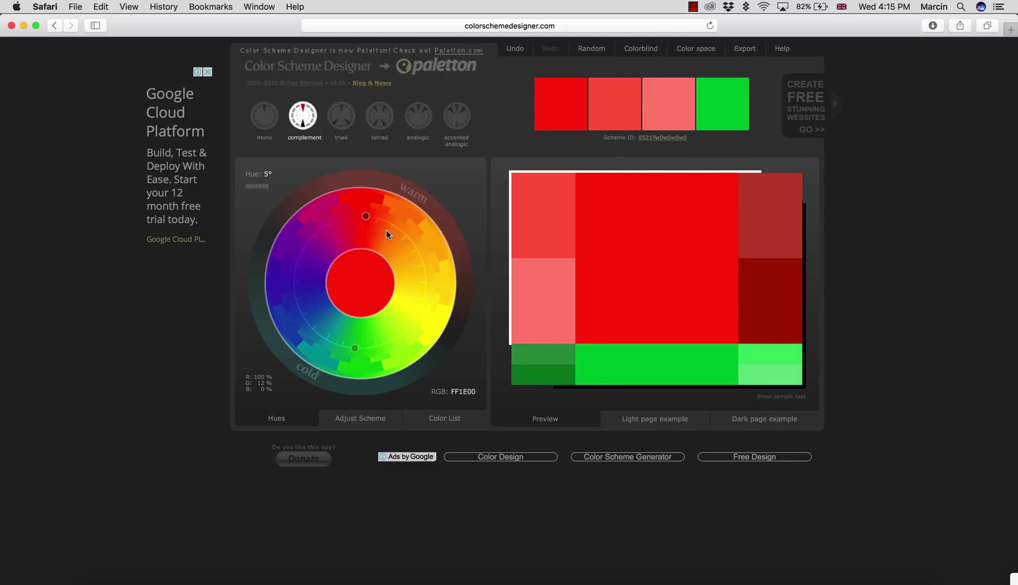
left_click_drag(366, 217, 319, 216)
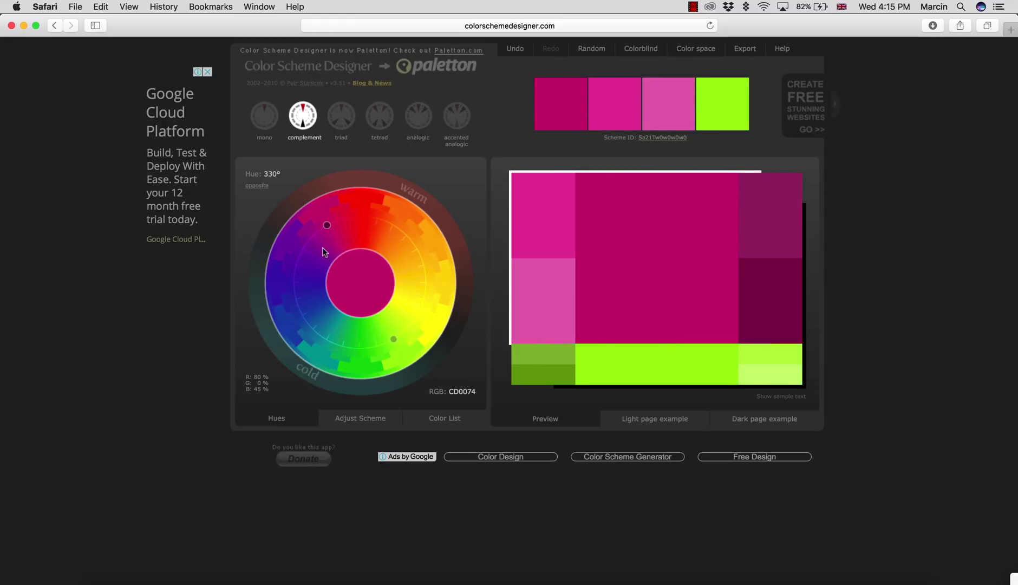
mouse_move(604, 258)
- Try a triad scheme, then switch to tetrad and set the base hue to orange at 55°
left_click(341, 115)
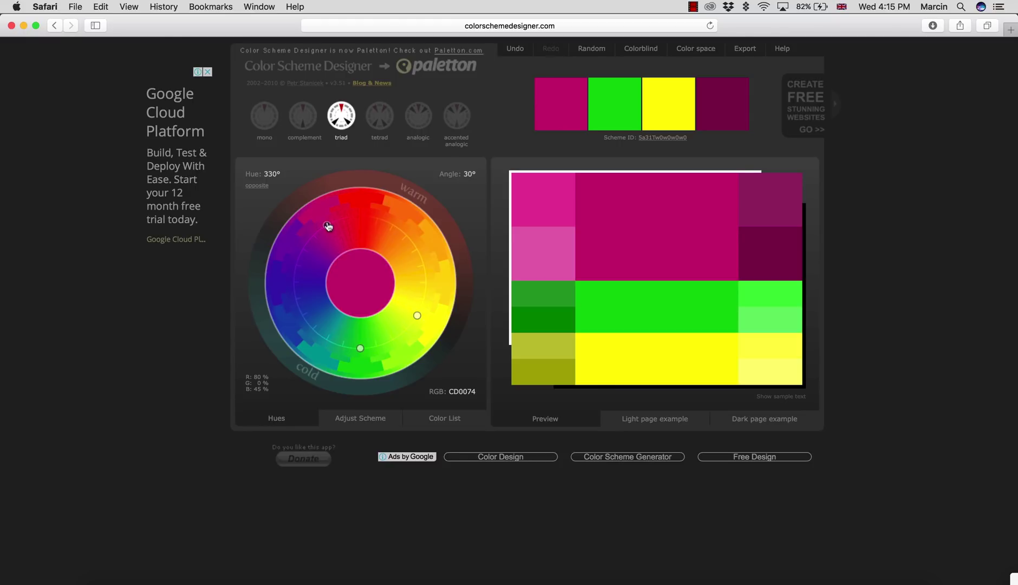
left_click_drag(327, 225, 357, 217)
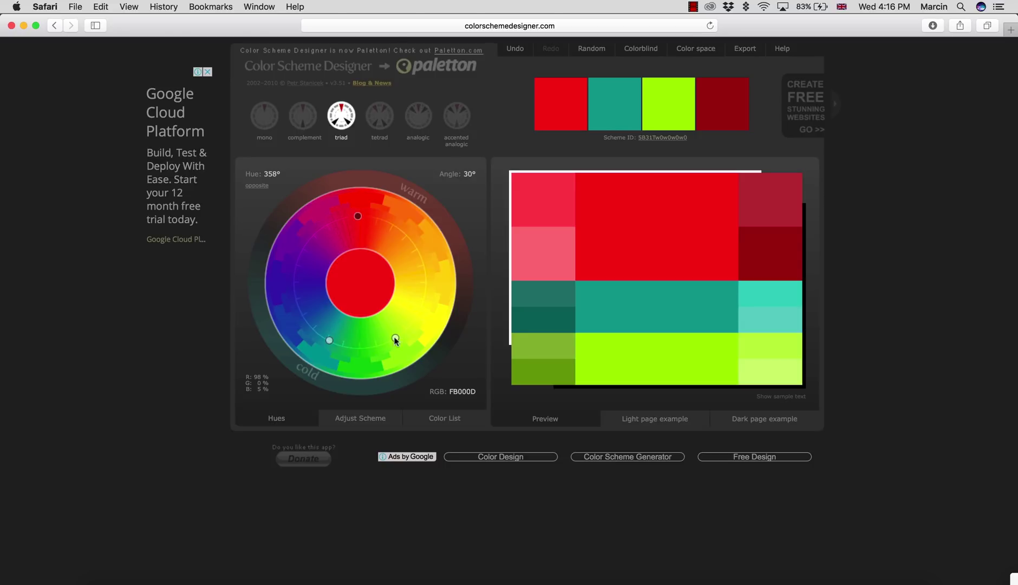
left_click(380, 115)
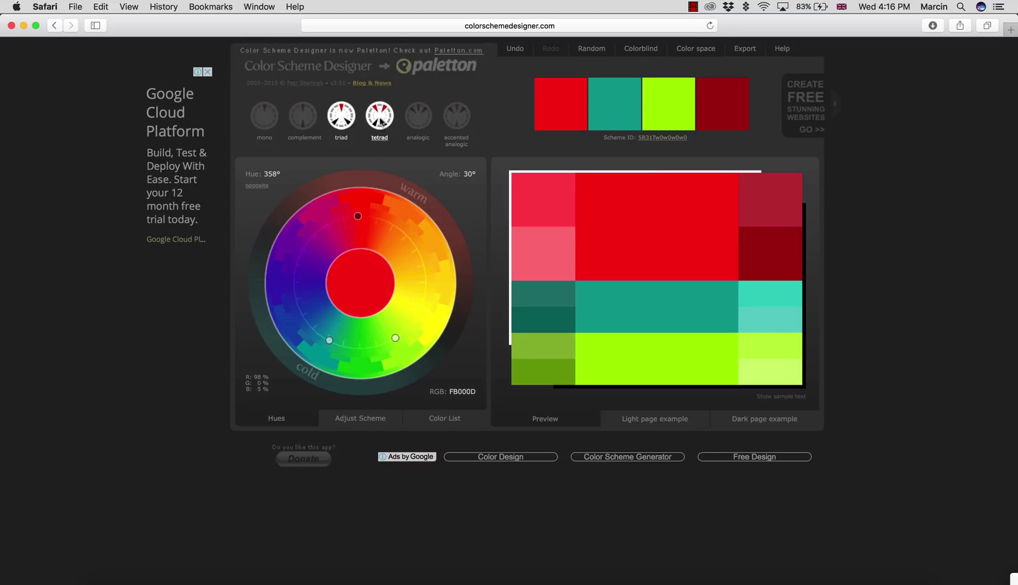
mouse_move(357, 216)
left_mouse_down()
mouse_move(329, 213)
mouse_move(413, 228)
mouse_move(407, 244)
left_mouse_up()
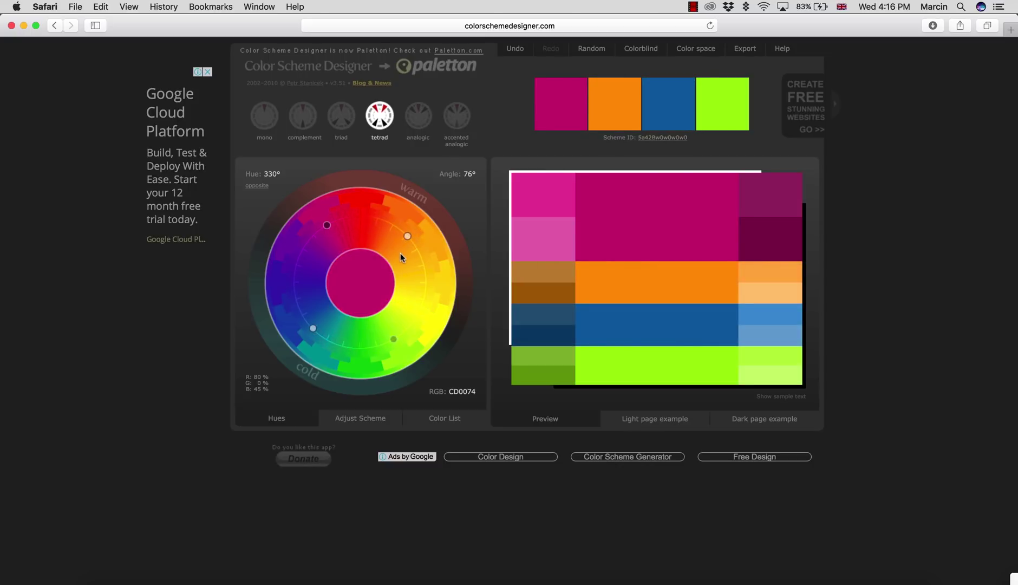
left_click(400, 253)
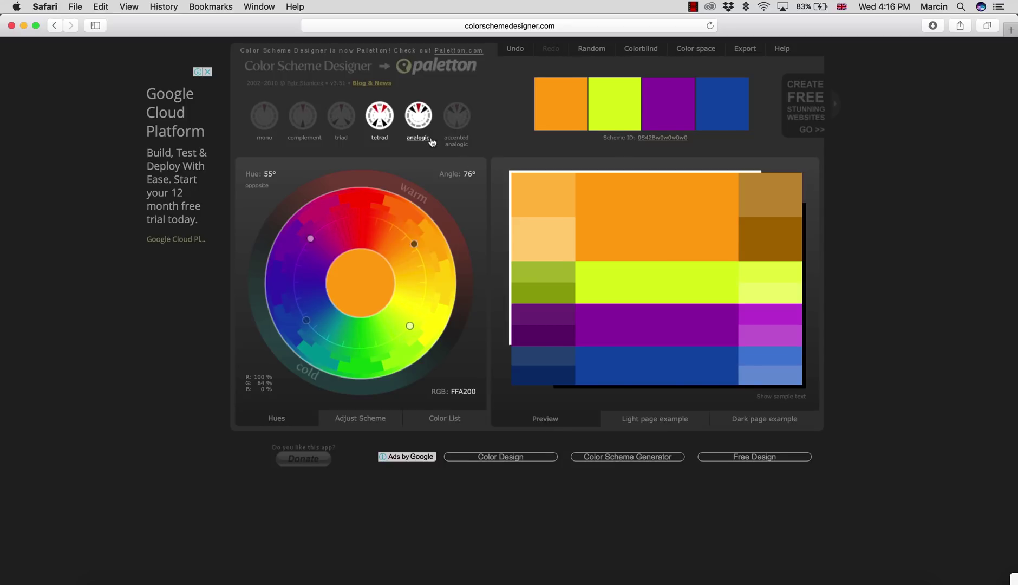
- Switch the scheme to analogic, then go back to Photoshop
left_click(420, 120)
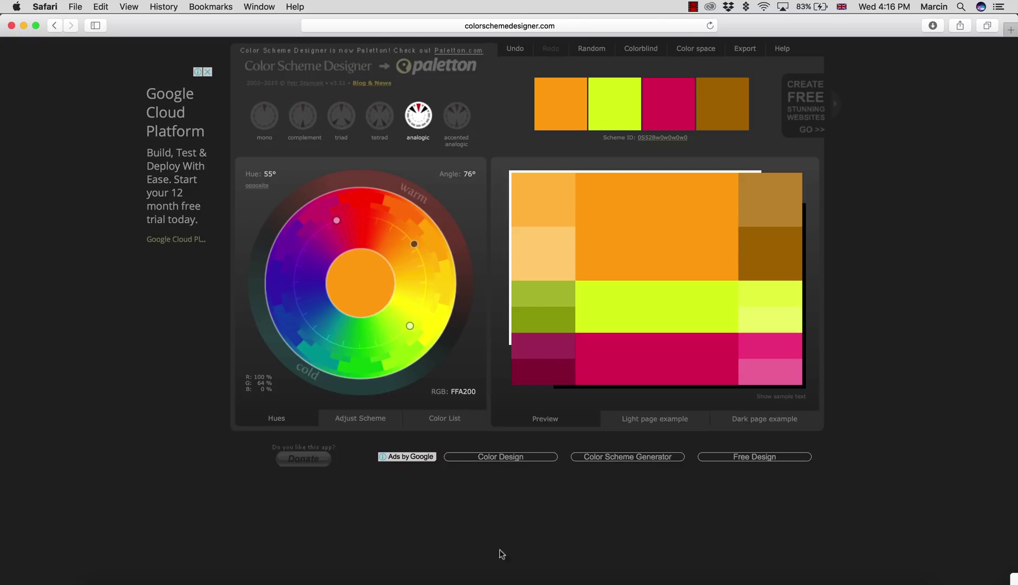
left_click(544, 581)
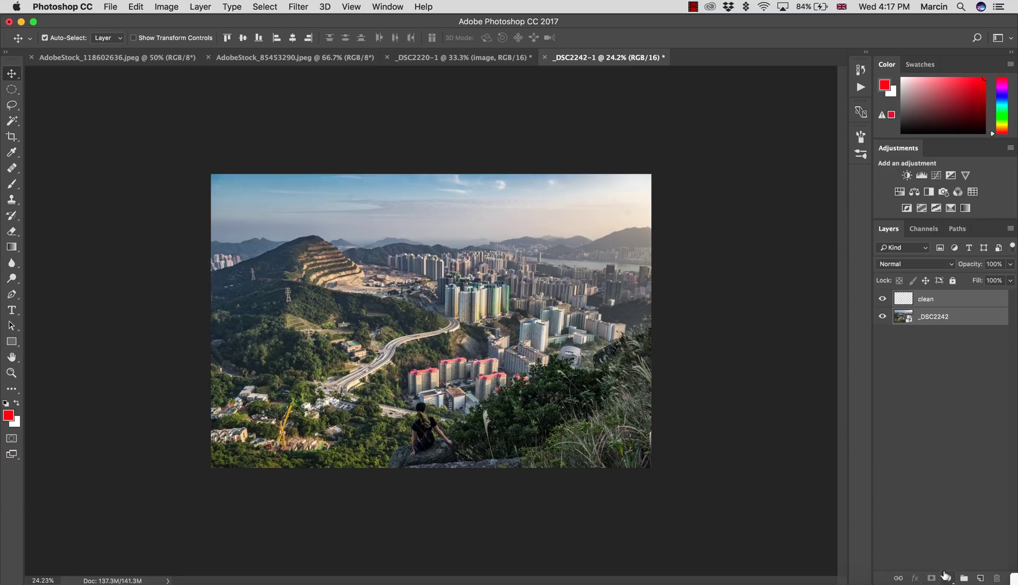
- Add a Curves adjustment layer and lift the Red channel curve to warm the photo
left_click(946, 577)
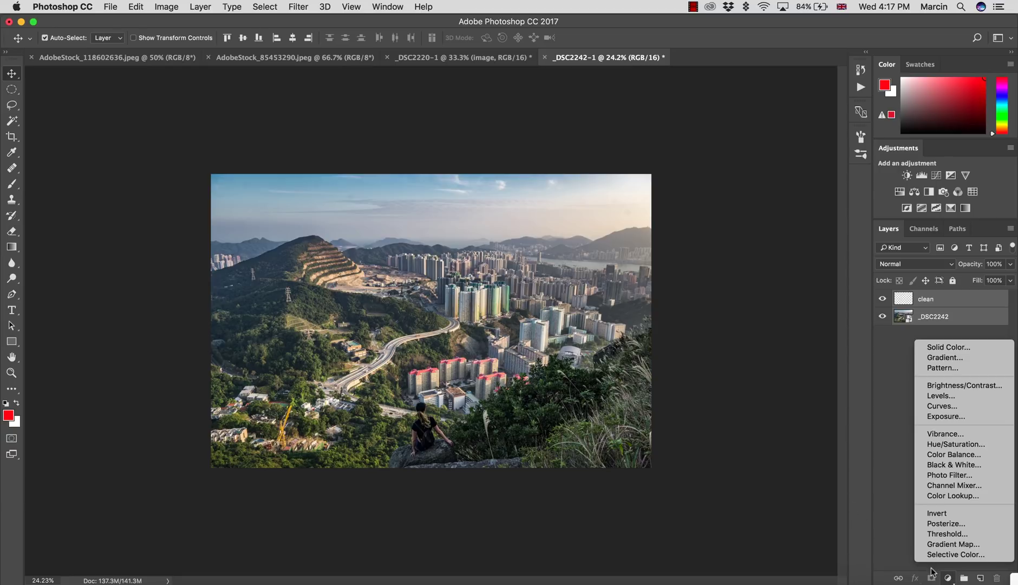
left_click(953, 407)
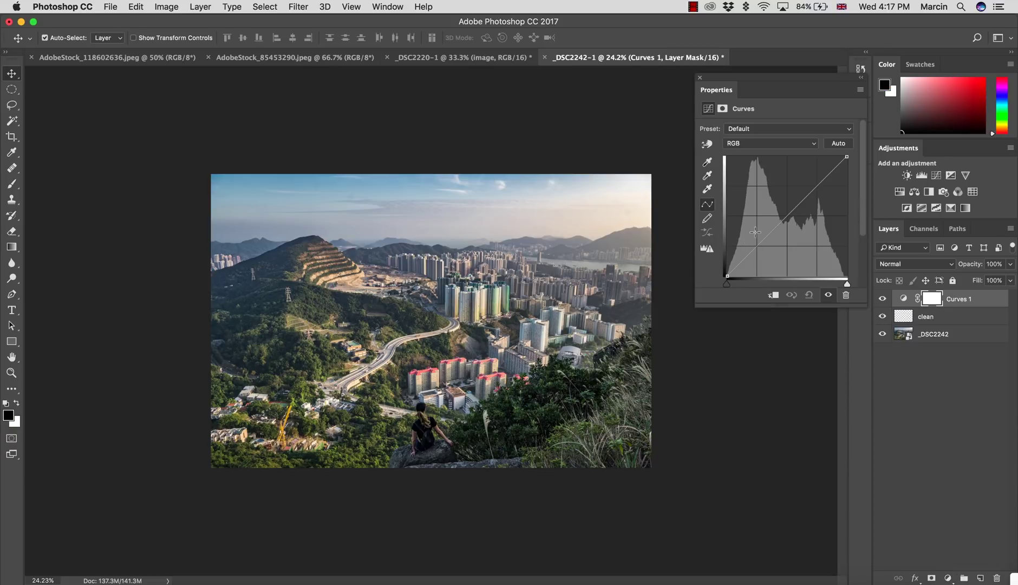
left_click(756, 144)
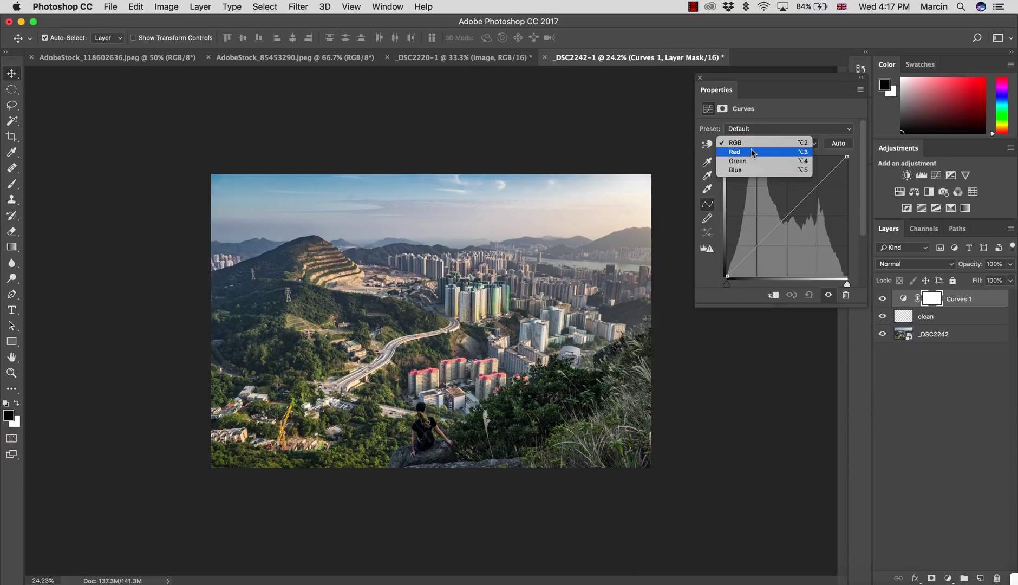
left_click(752, 153)
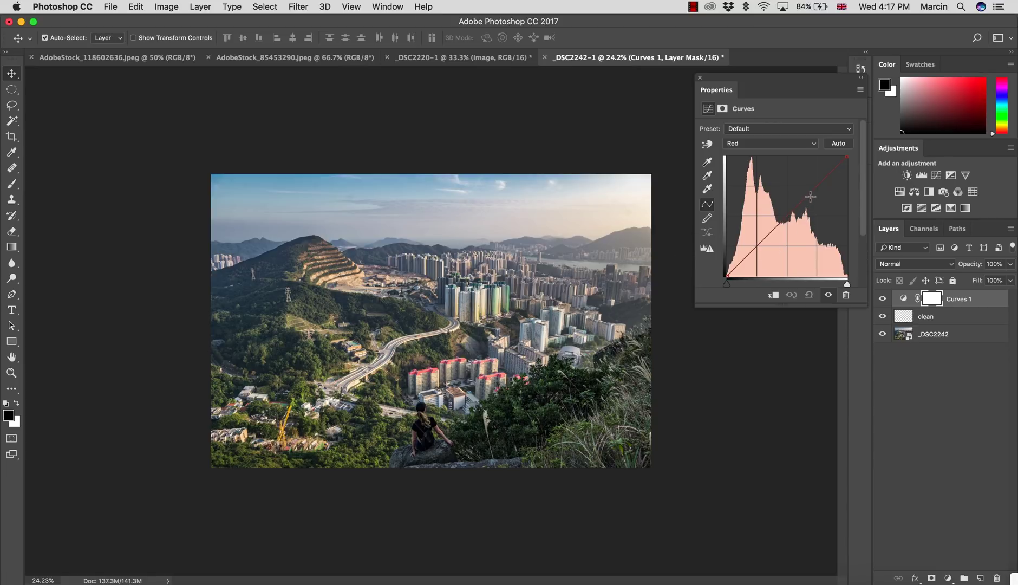
left_click_drag(809, 193, 815, 199)
- Check the Blue curve, nudge the red point, then pull the Green curve down for magenta
left_click(765, 144)
left_click(763, 161)
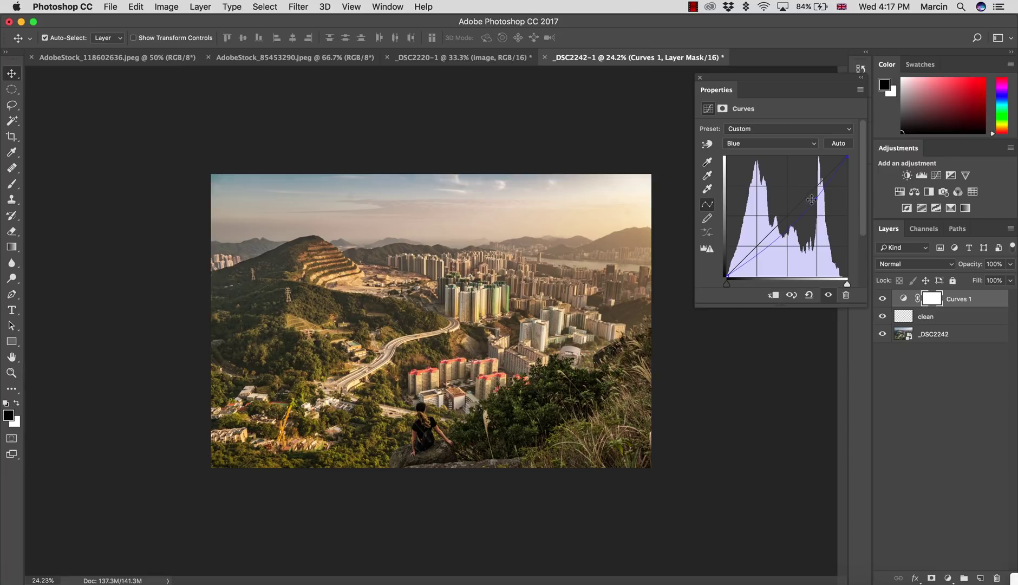
left_click(760, 147)
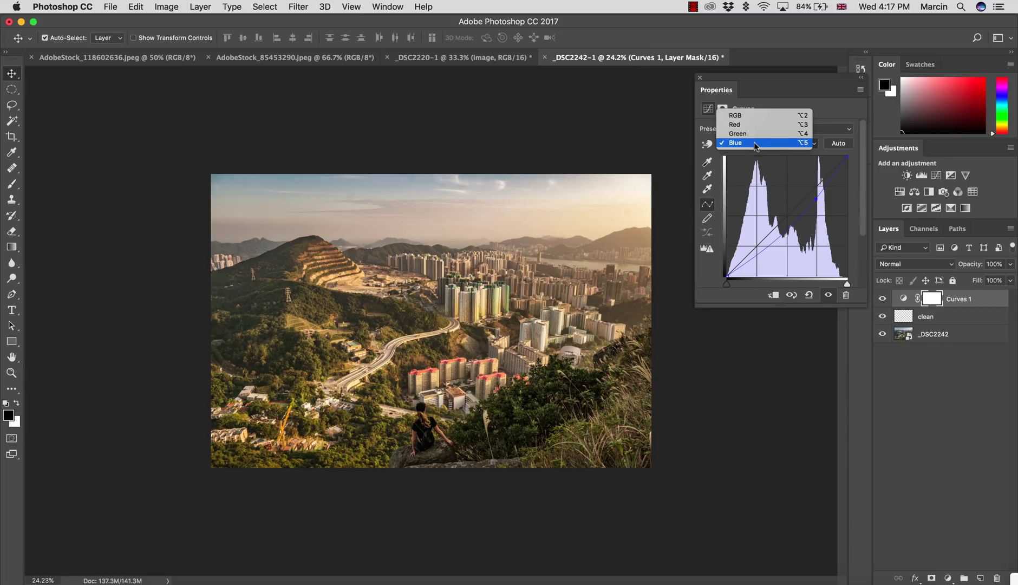
left_click(749, 125)
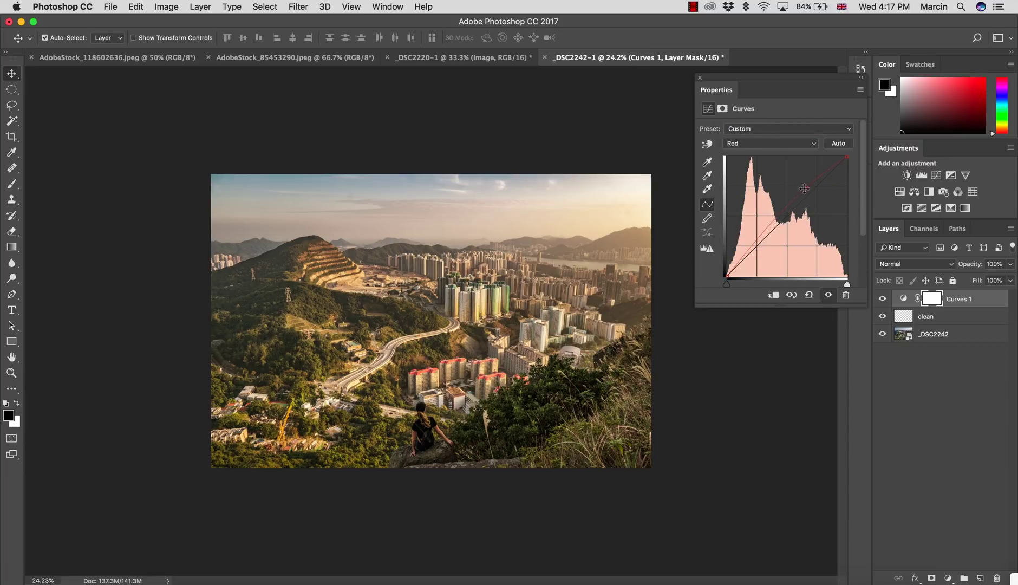
mouse_move(804, 188)
left_mouse_down()
mouse_move(805, 199)
mouse_move(802, 188)
left_mouse_up()
left_click(764, 145)
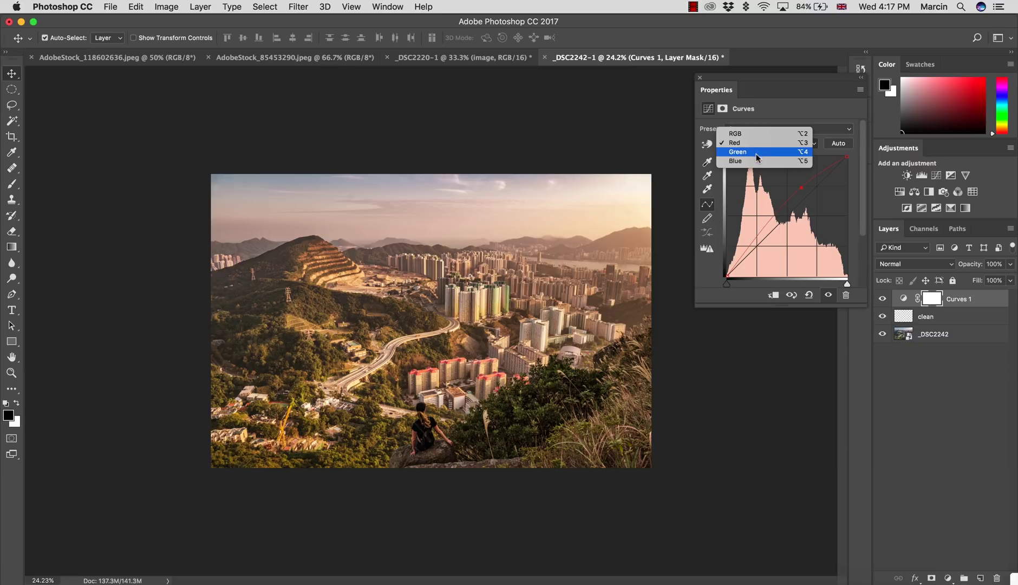
left_click(757, 152)
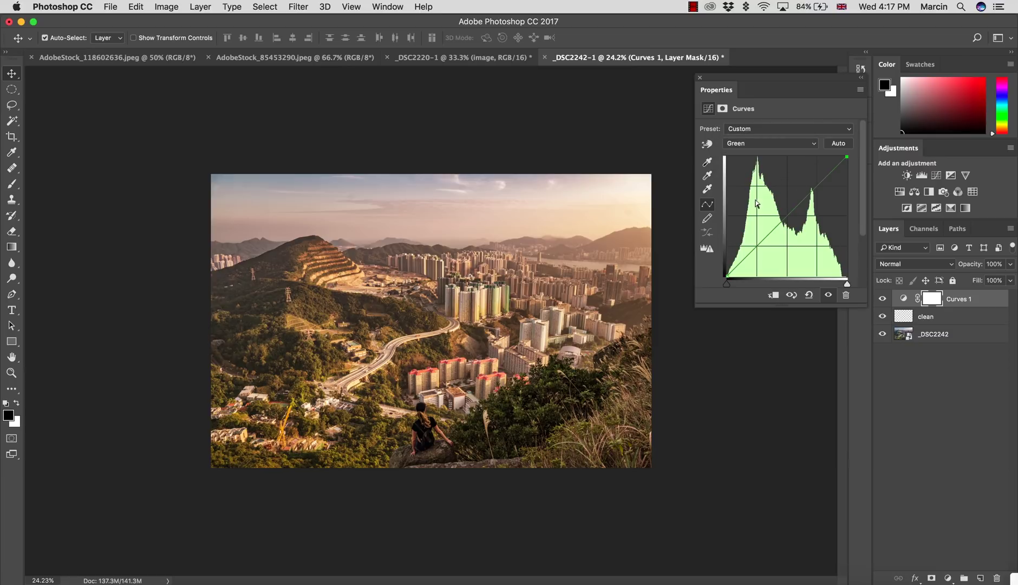
left_click_drag(812, 190, 814, 194)
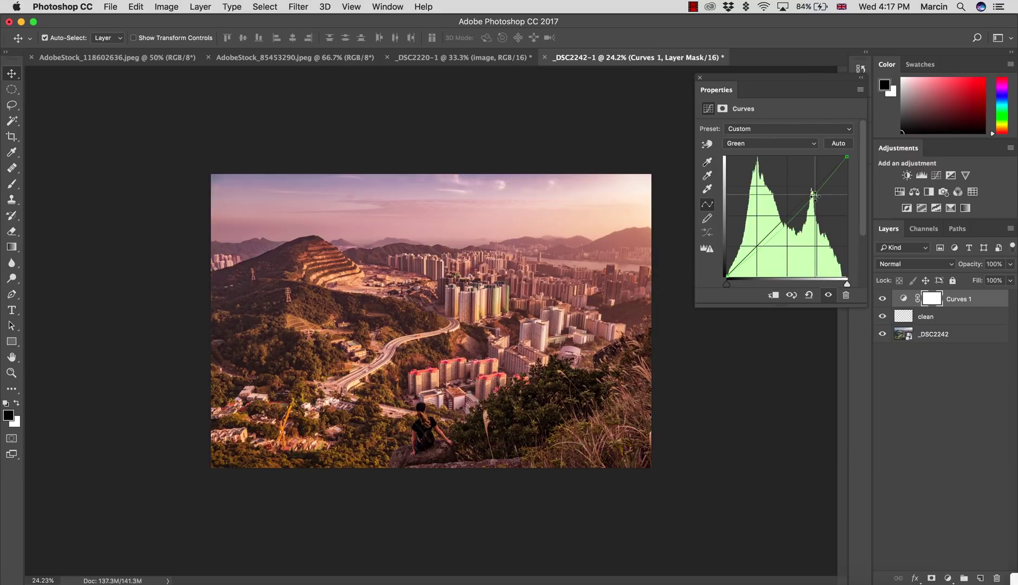
left_click(775, 231)
key("ctrl+z")
left_click(956, 295)
key("BackSpace")
left_click(947, 577)
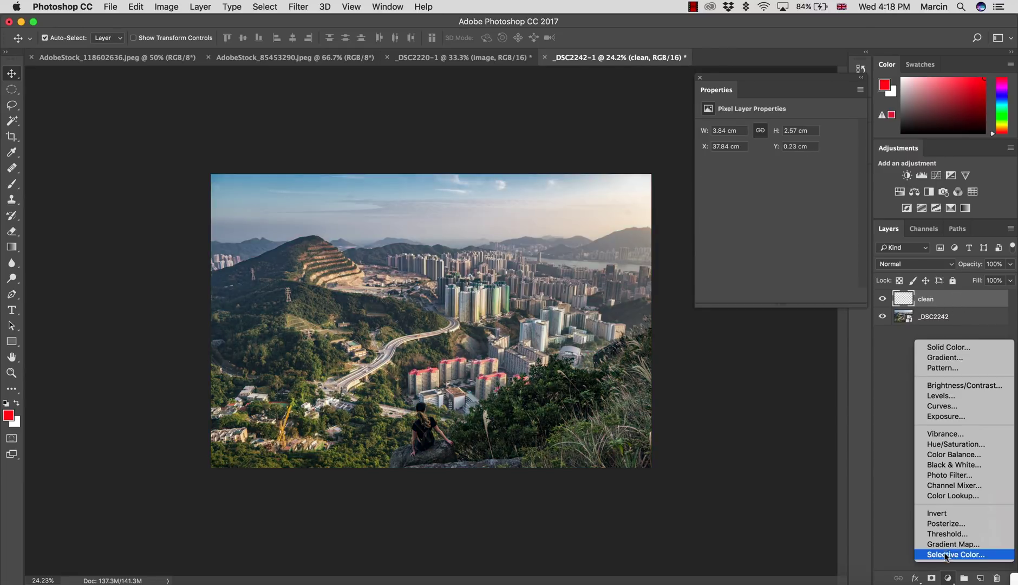
left_click(947, 475)
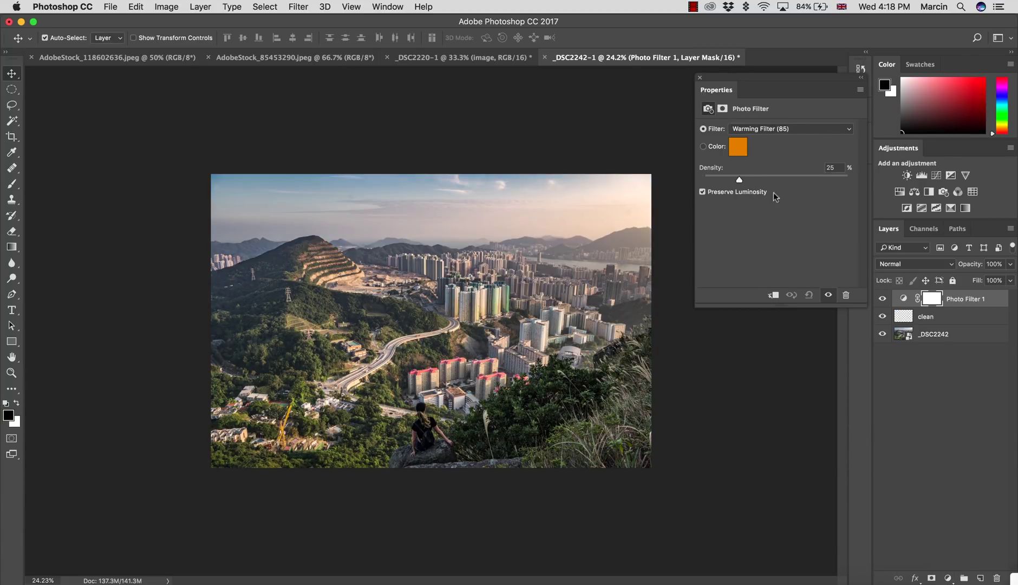
left_click_drag(789, 182, 797, 181)
left_click(740, 151)
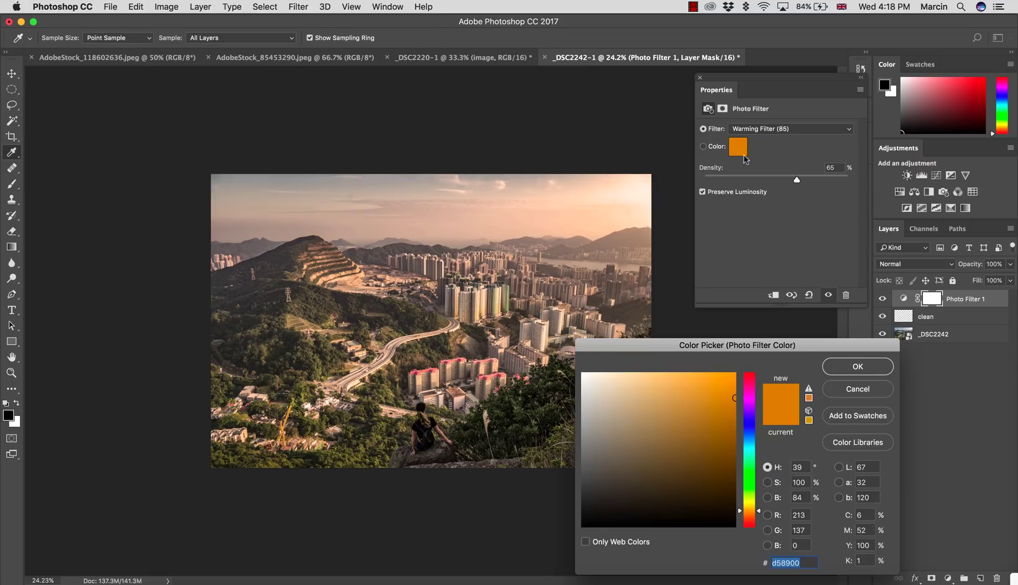
left_click(737, 372)
left_click(749, 373)
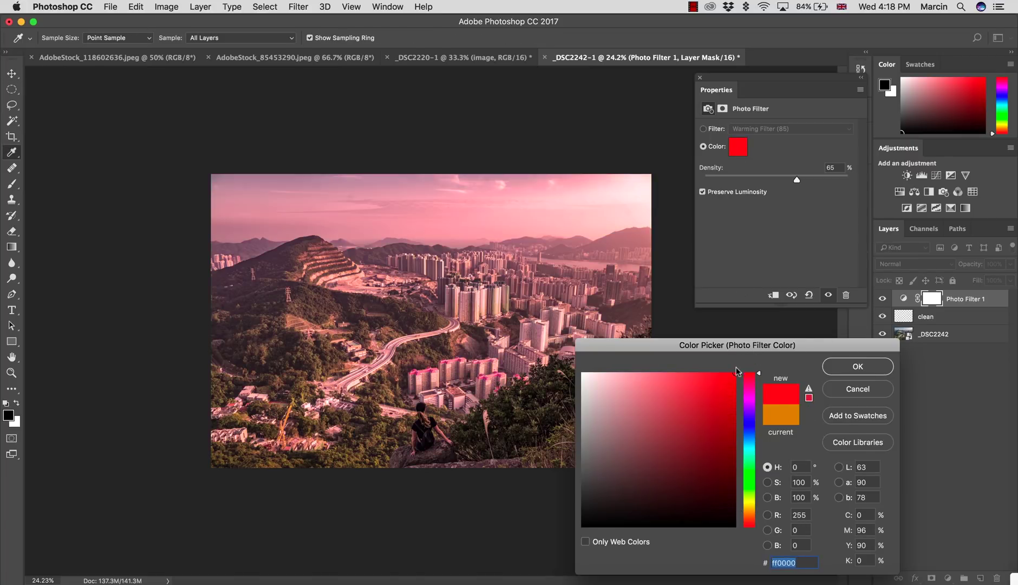
left_click(751, 428)
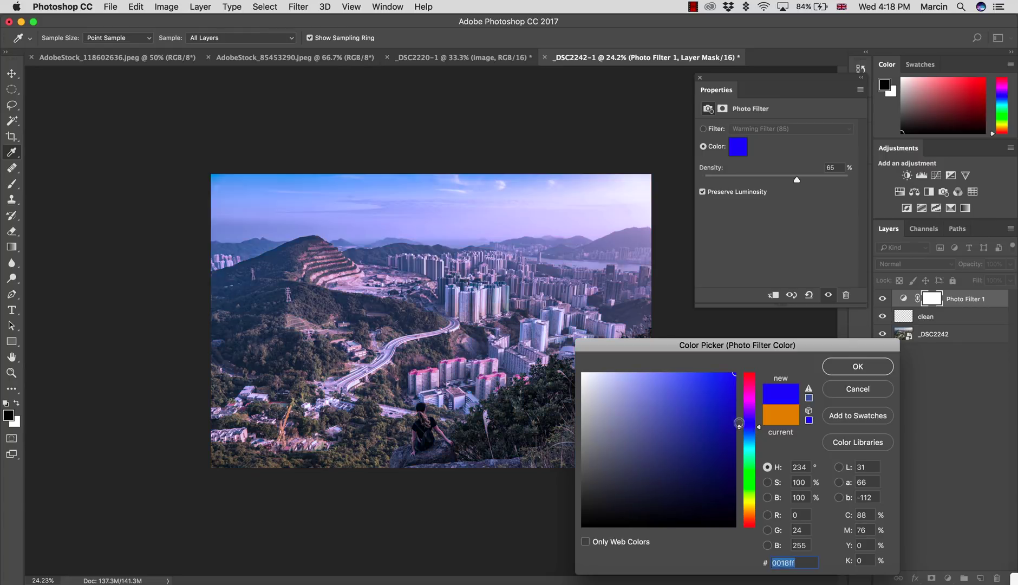
left_click(857, 388)
key("super+alt+z")
key("v")
key("BackSpace")
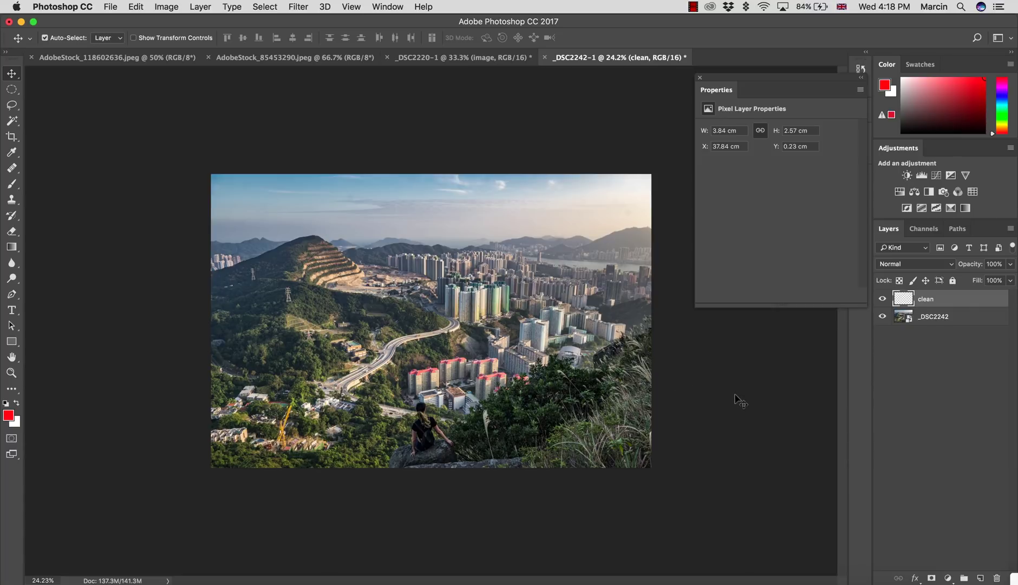
left_click(146, 57)
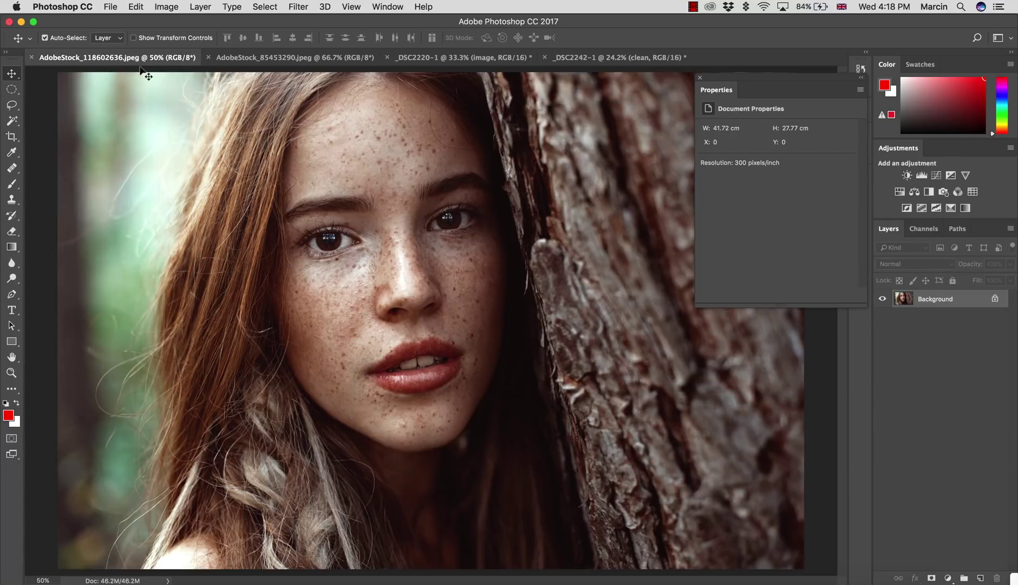
left_click(263, 58)
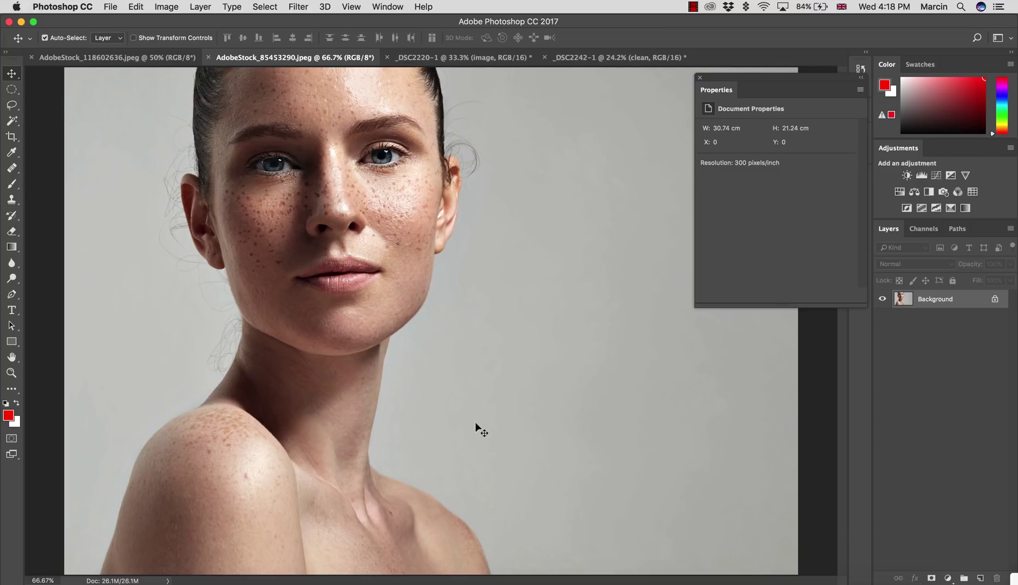
left_click(517, 60)
left_click(568, 59)
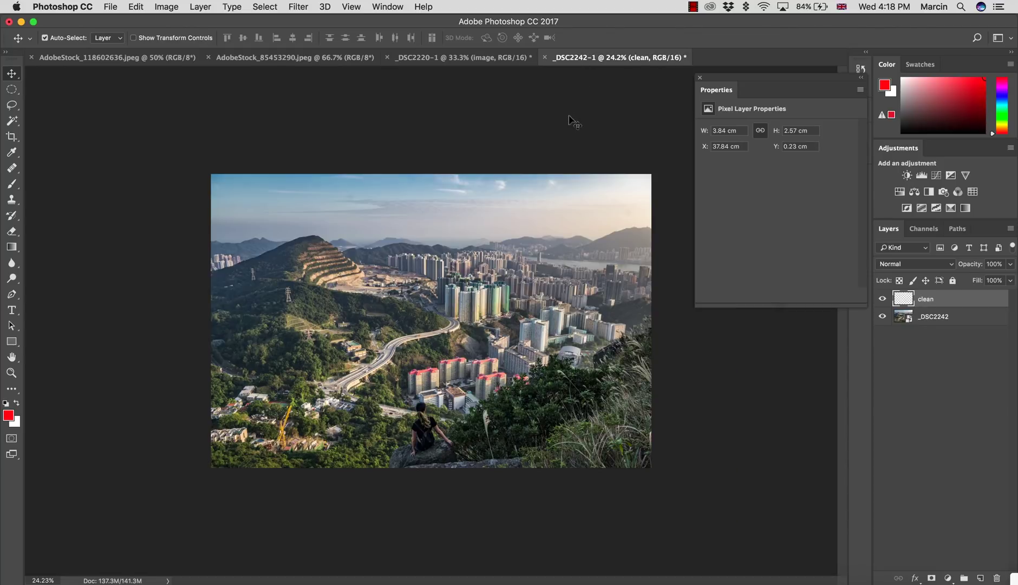
left_click(947, 578)
left_click(872, 335)
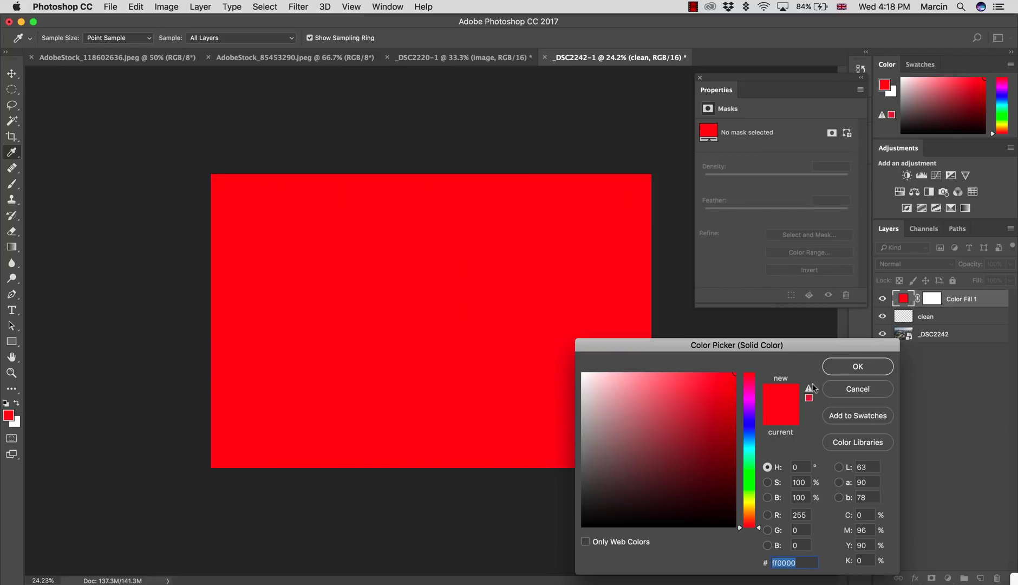
left_click(750, 508)
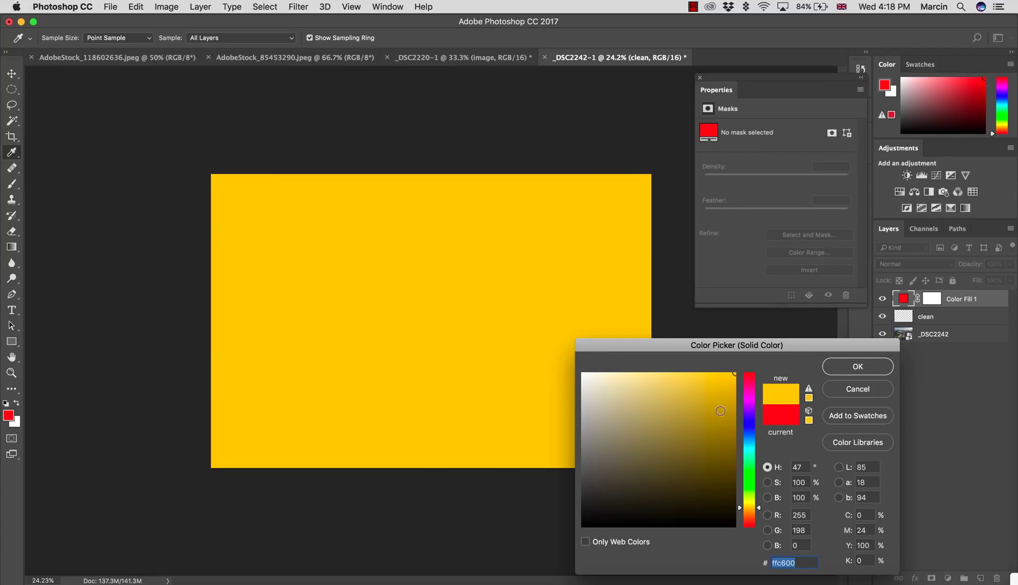
left_click(856, 365)
key("v")
left_click(913, 264)
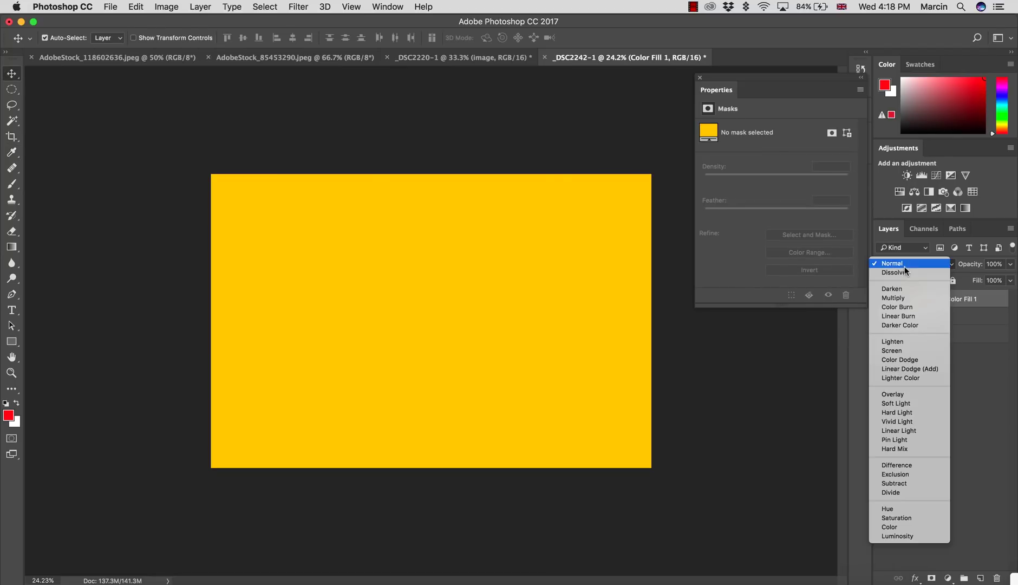
left_click(897, 298)
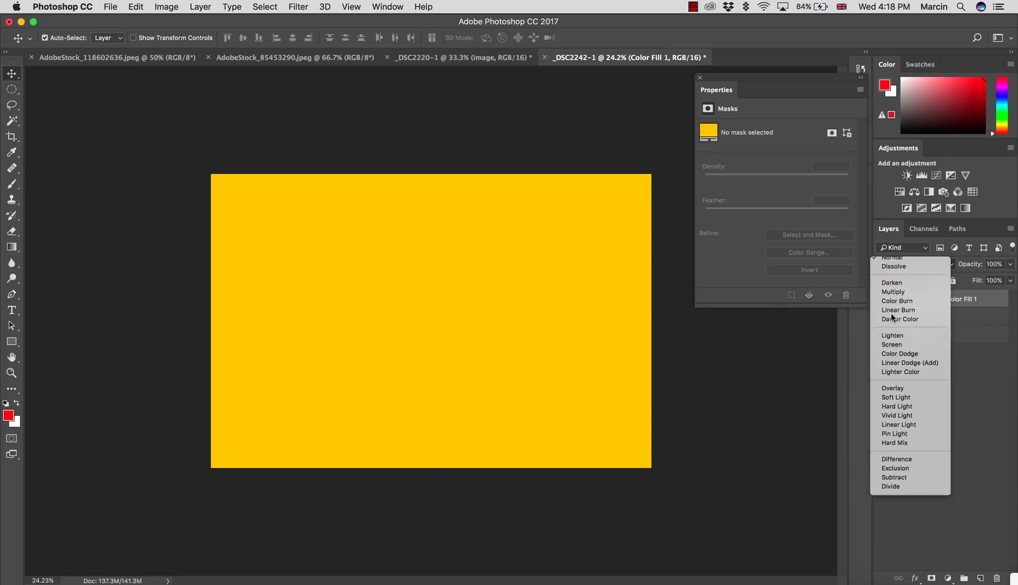
left_click(884, 264)
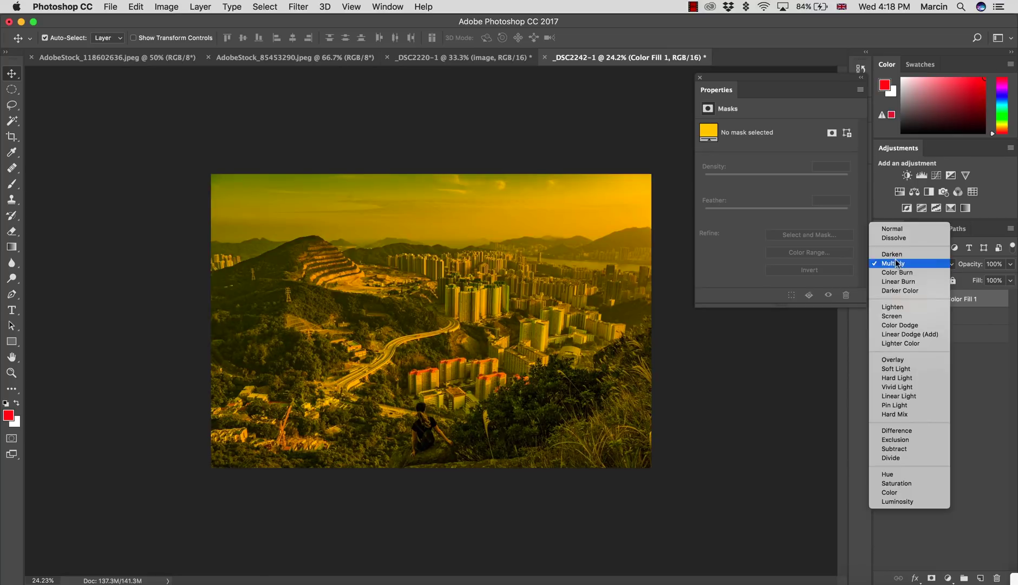
left_click(894, 368)
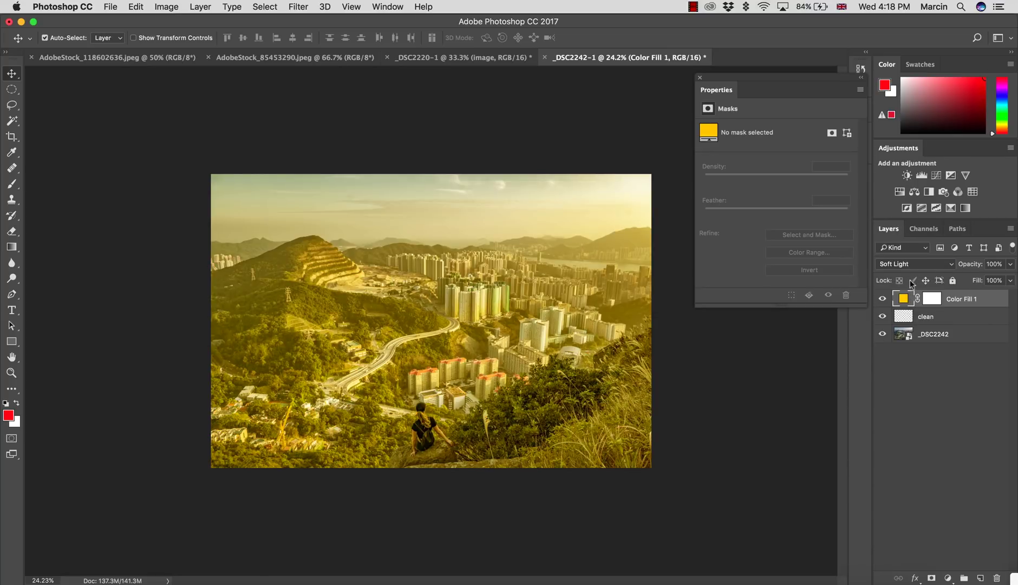
left_click(909, 264)
left_click(888, 386)
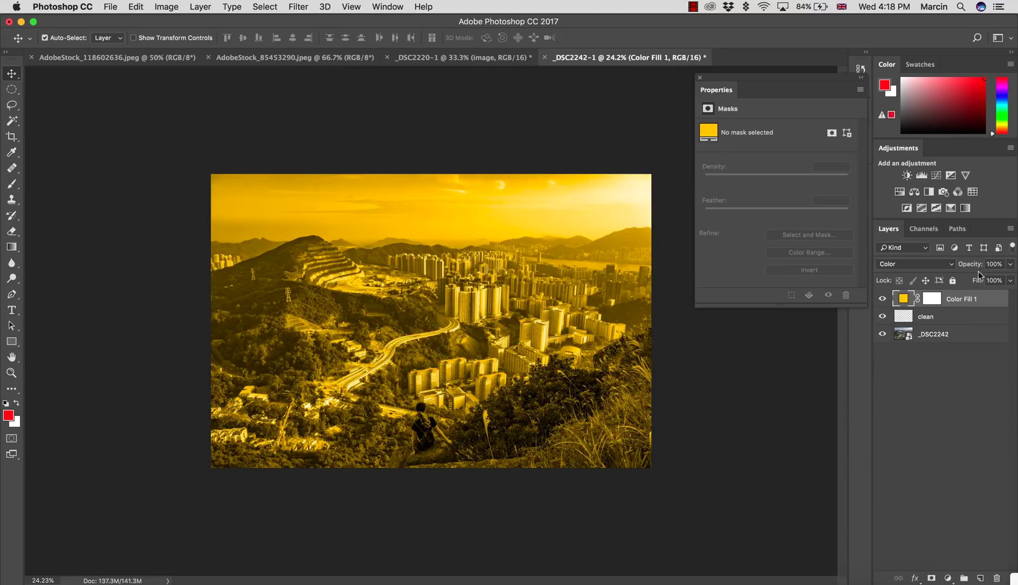
left_click_drag(969, 264, 941, 270)
key("BackSpace")
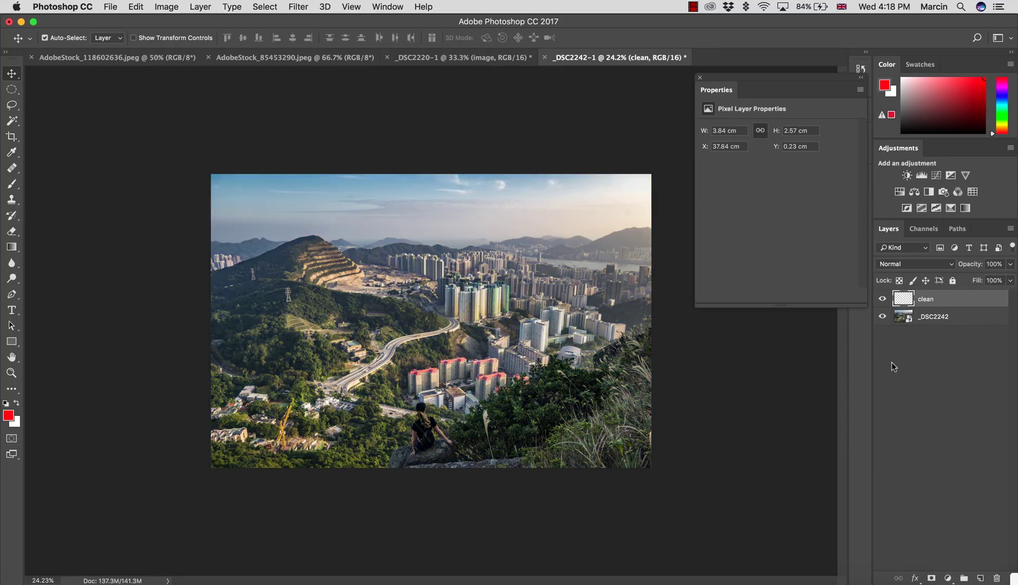
- Close the floating Properties panel and add a Color Balance adjustment layer above clean
left_click(698, 79)
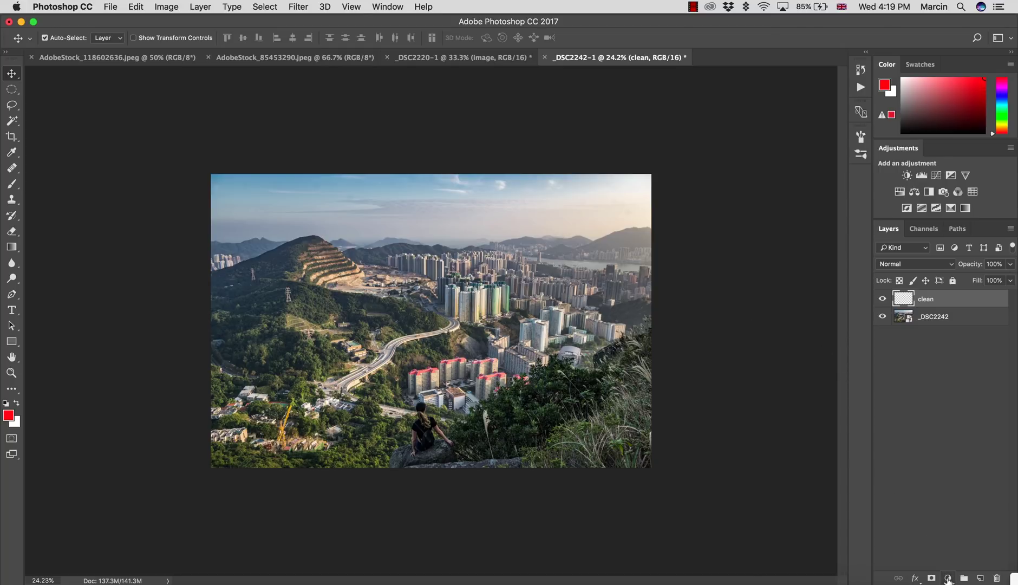
left_click(947, 578)
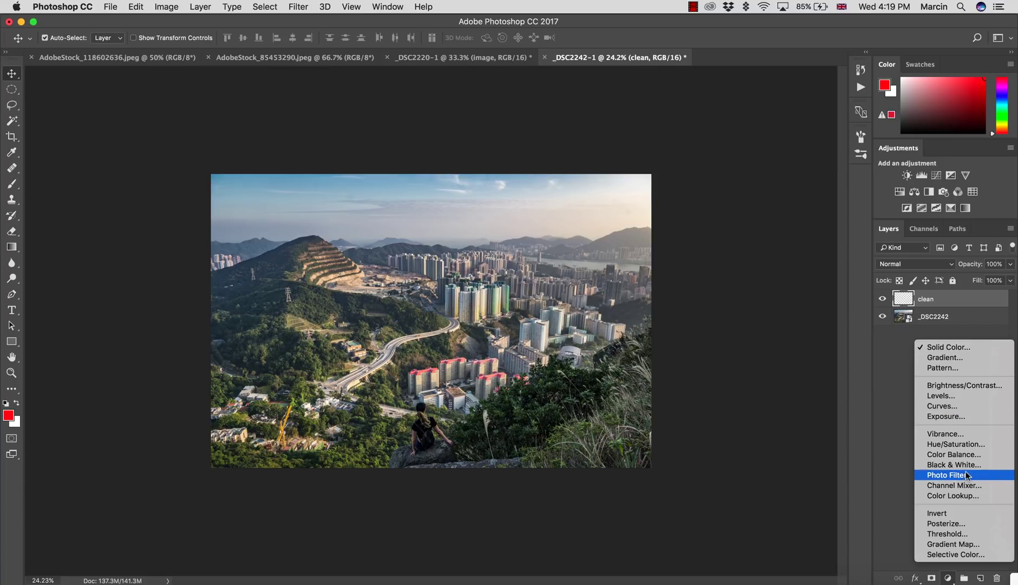
left_click(955, 455)
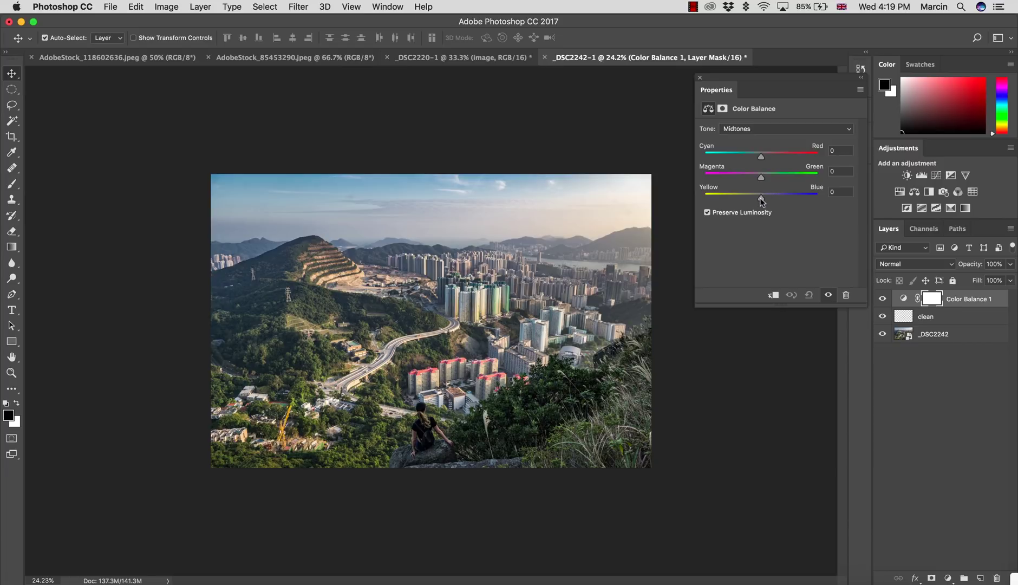
- Push the shadows toward green by +10 and add a touch of red to the midtones
left_click(752, 130)
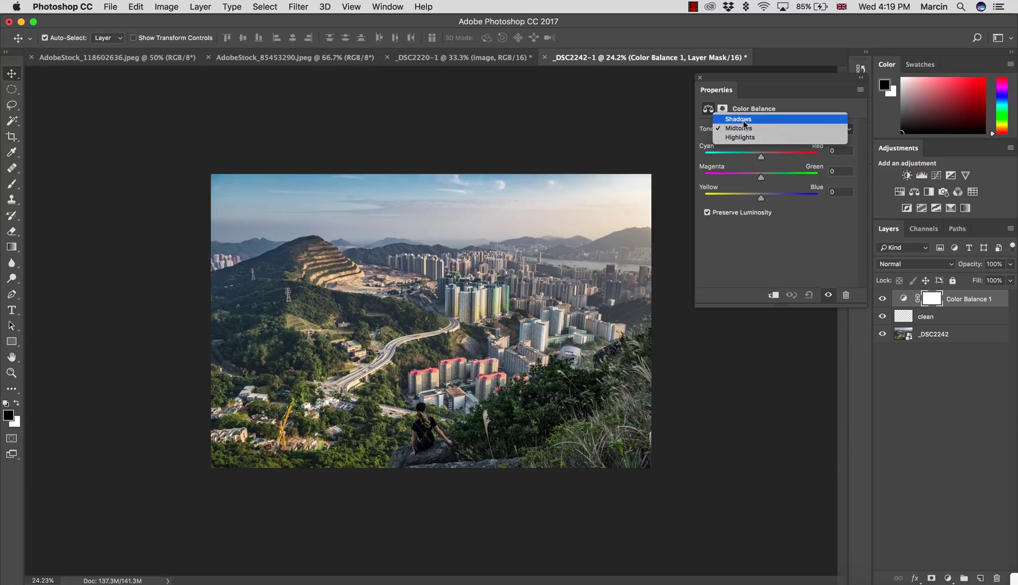
left_click(741, 119)
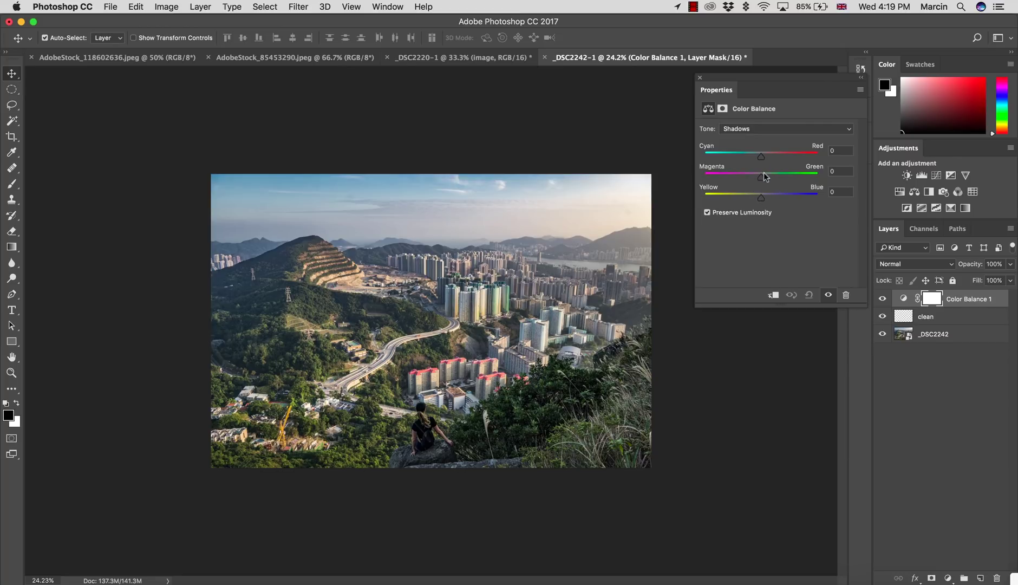
mouse_move(760, 177)
left_mouse_down()
mouse_move(770, 161)
mouse_move(766, 194)
left_mouse_up()
left_click(746, 130)
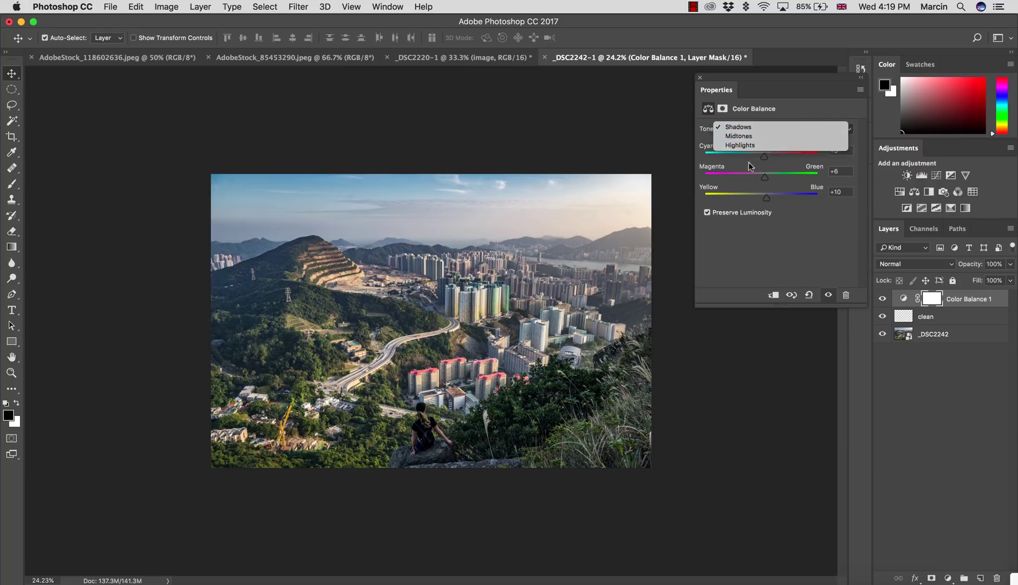
left_click(748, 137)
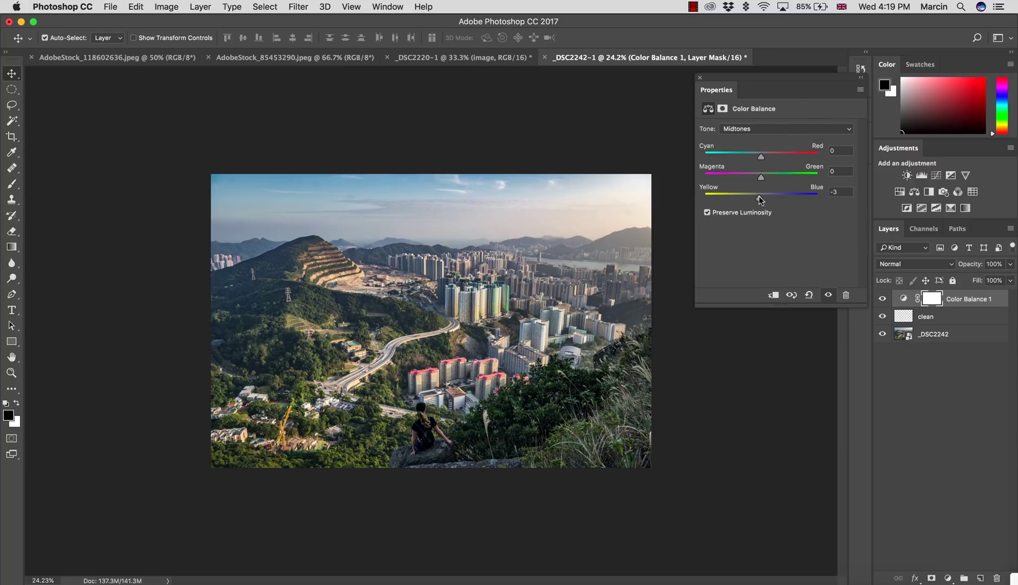
left_click_drag(761, 157, 767, 158)
- Set the highlights to Red +10 and Yellow −18
left_click(746, 129)
left_click(755, 136)
left_click_drag(760, 197, 754, 196)
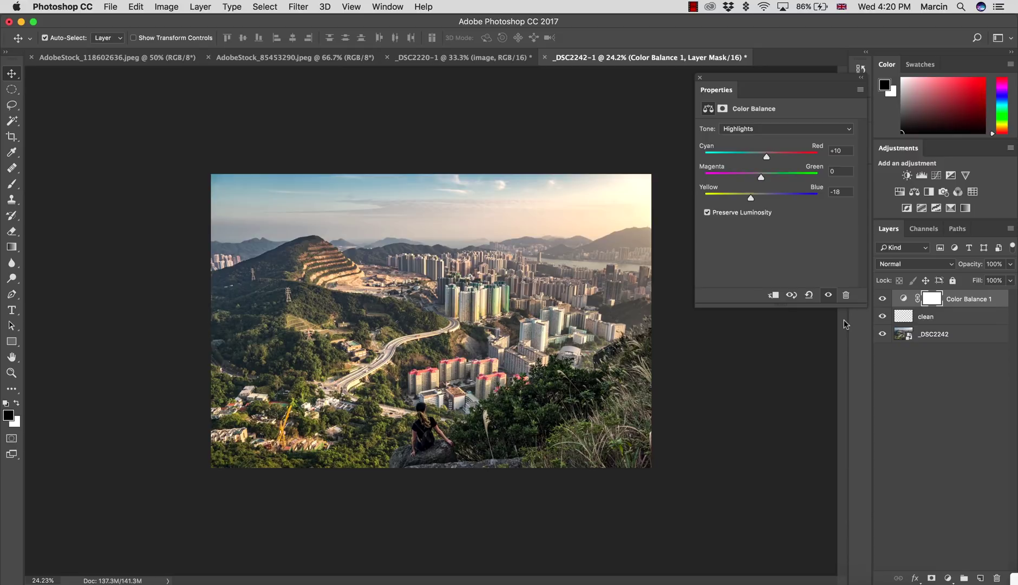
- Set Color Balance 1 to Color blending, compare it on and off, then delete it
left_click(895, 264)
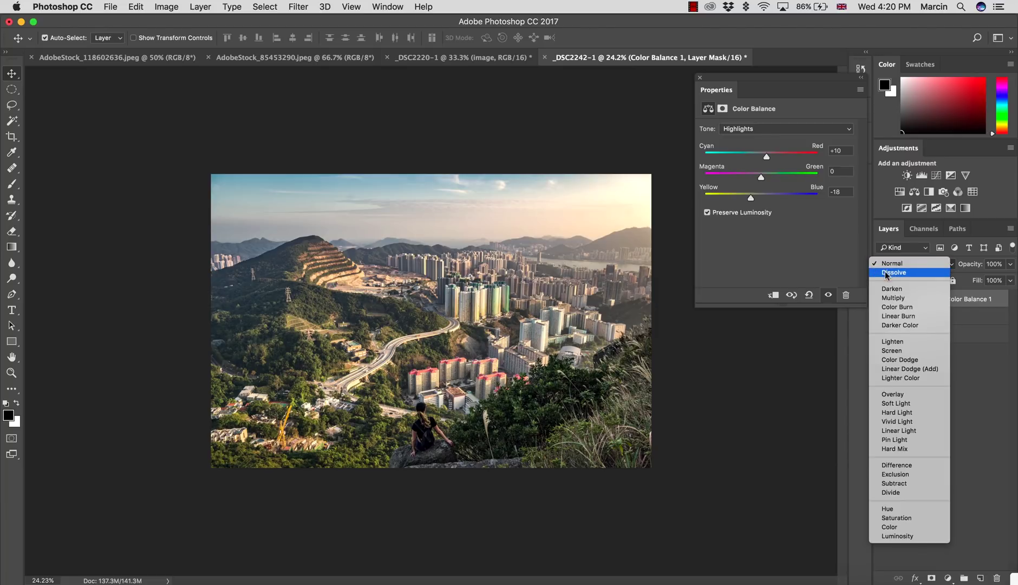
left_click(900, 527)
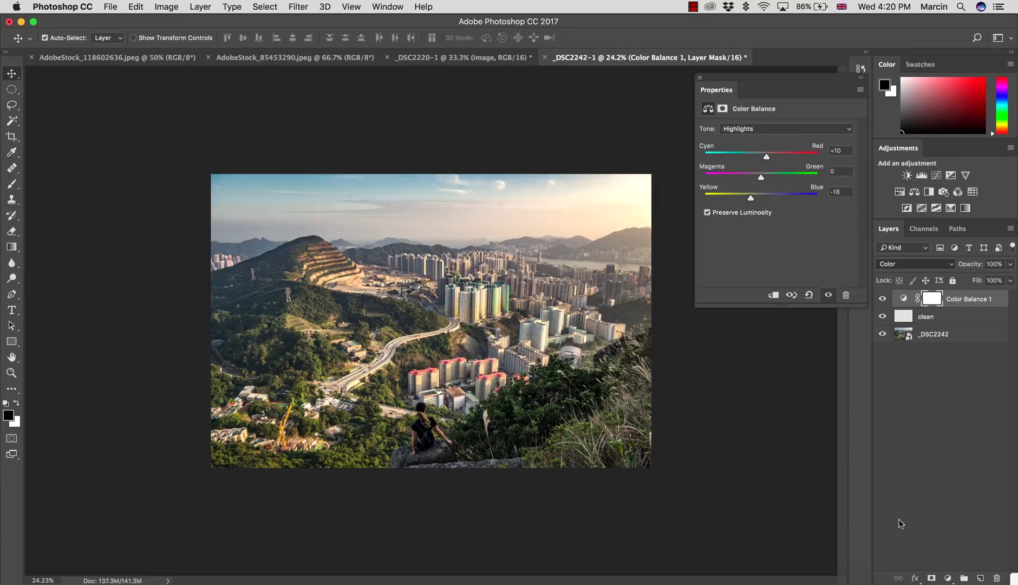
left_click(883, 299)
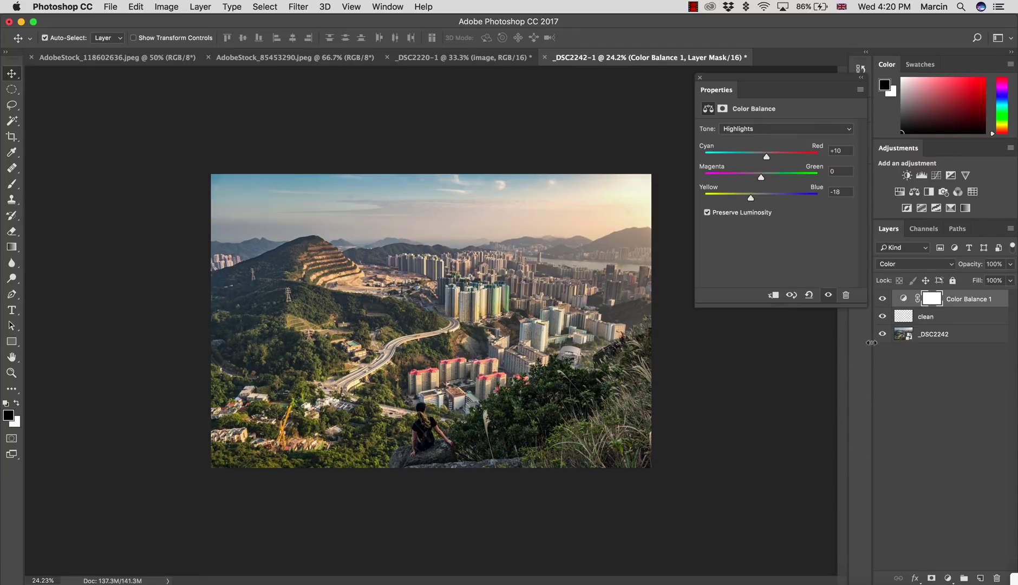
left_click(882, 299)
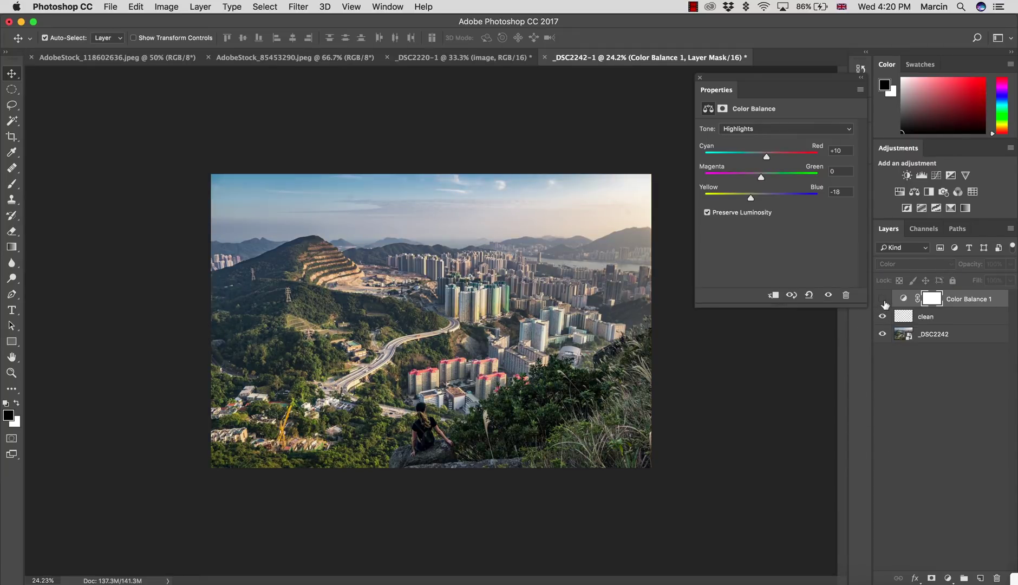
left_click(883, 299)
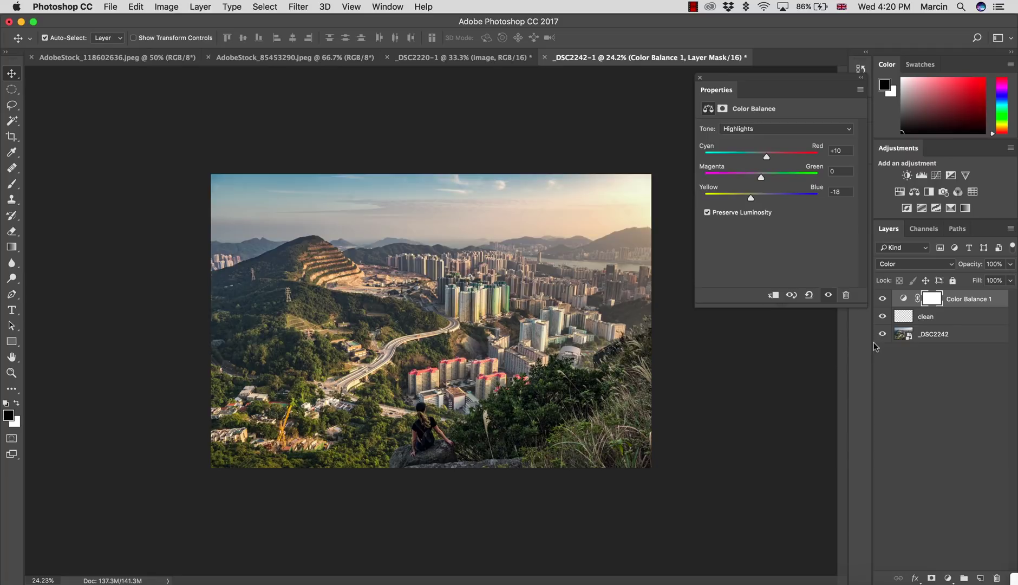
left_click(883, 300)
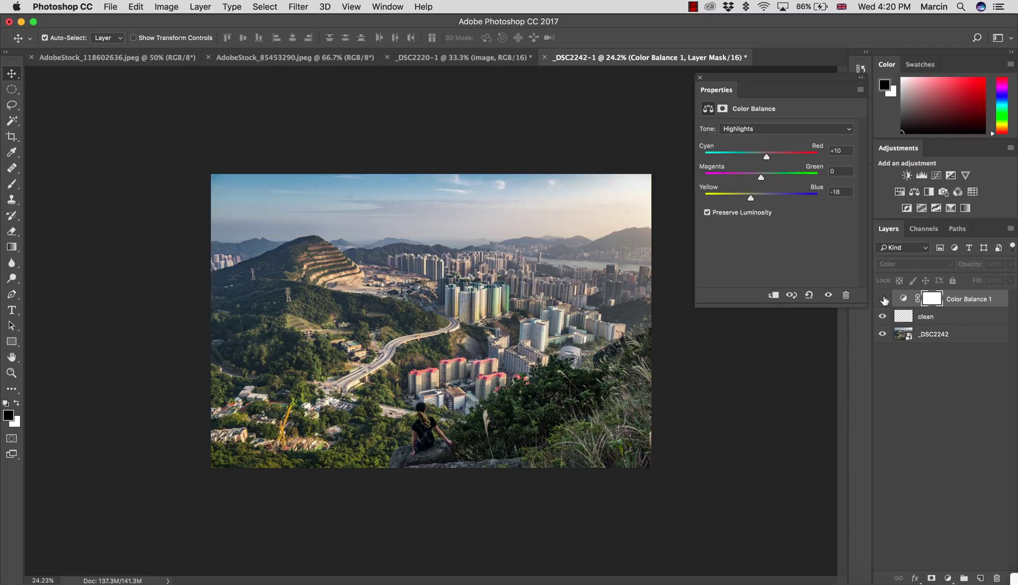
left_click(883, 300)
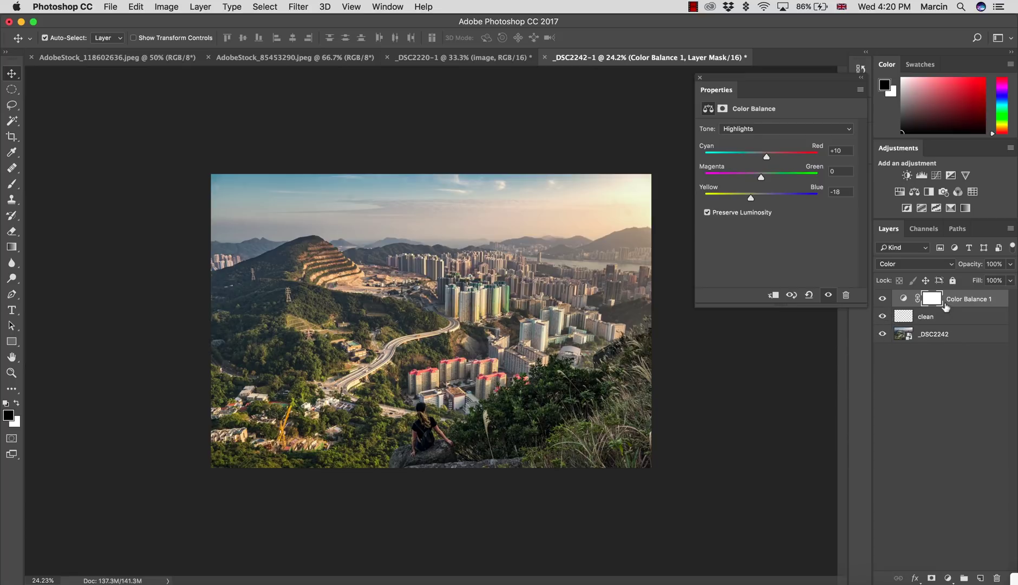
key("Delete")
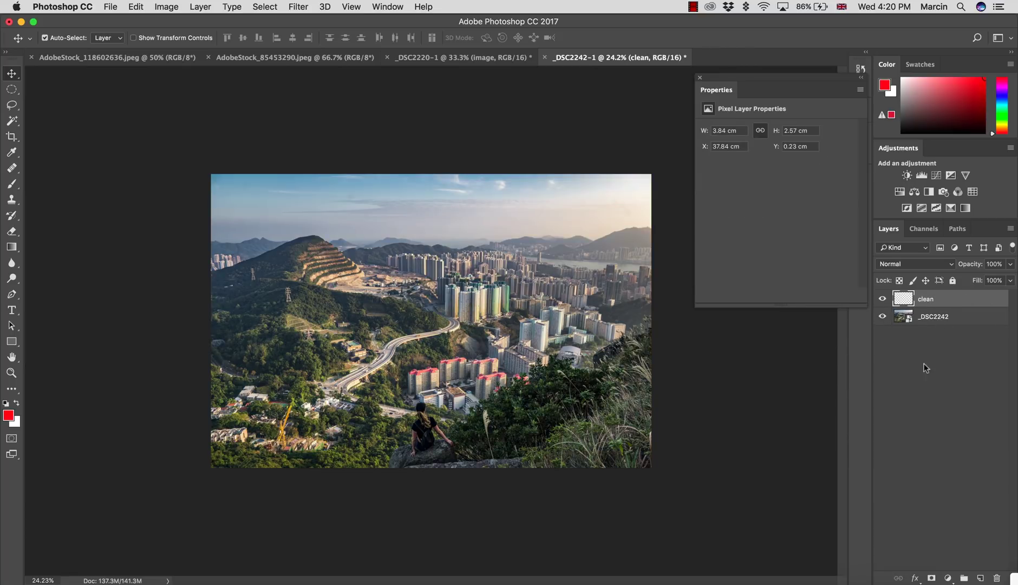
- Add a Gradient Map layer using the Violet, Orange gradient preset
left_click(946, 577)
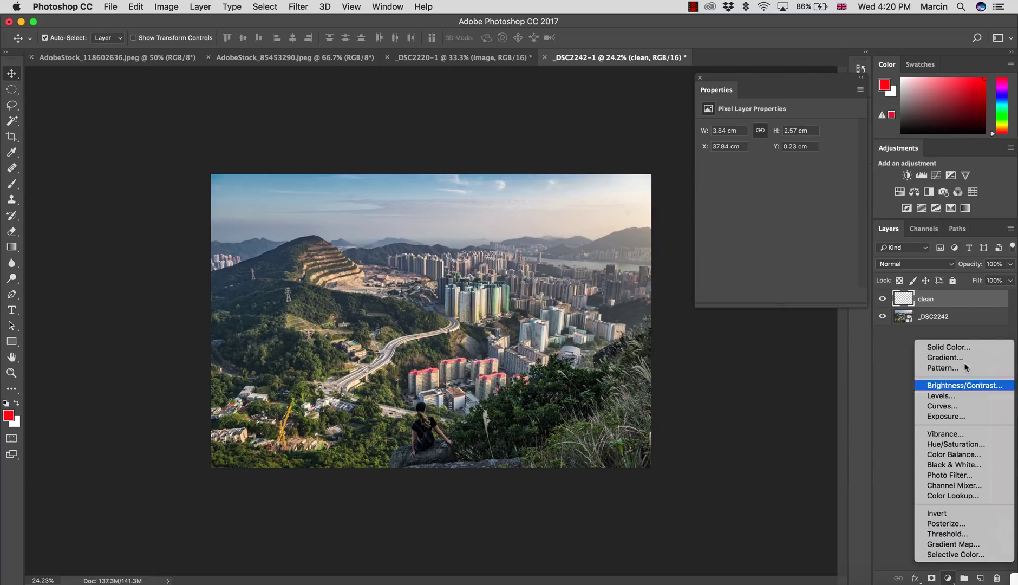
left_click(937, 543)
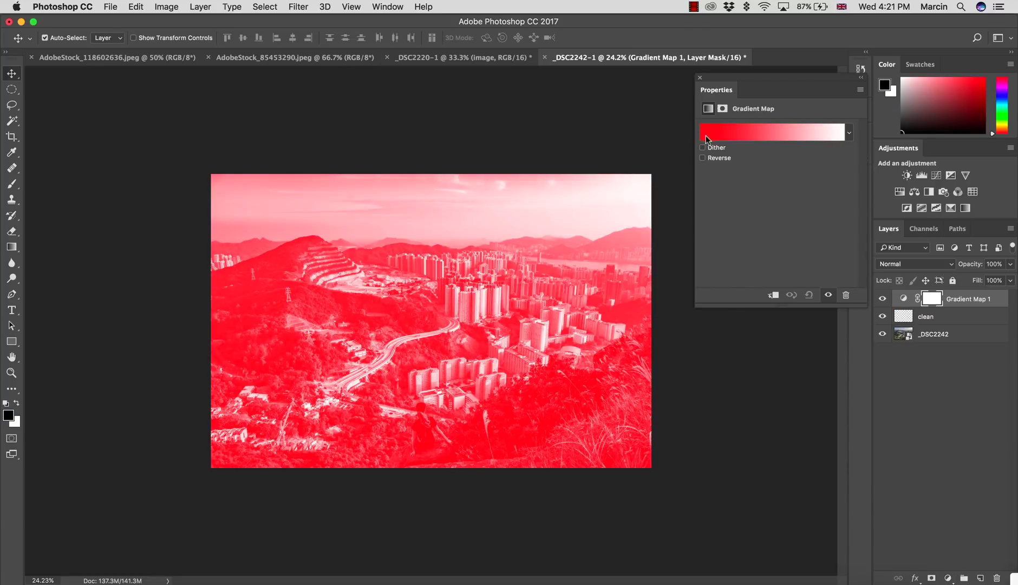
left_click(705, 136)
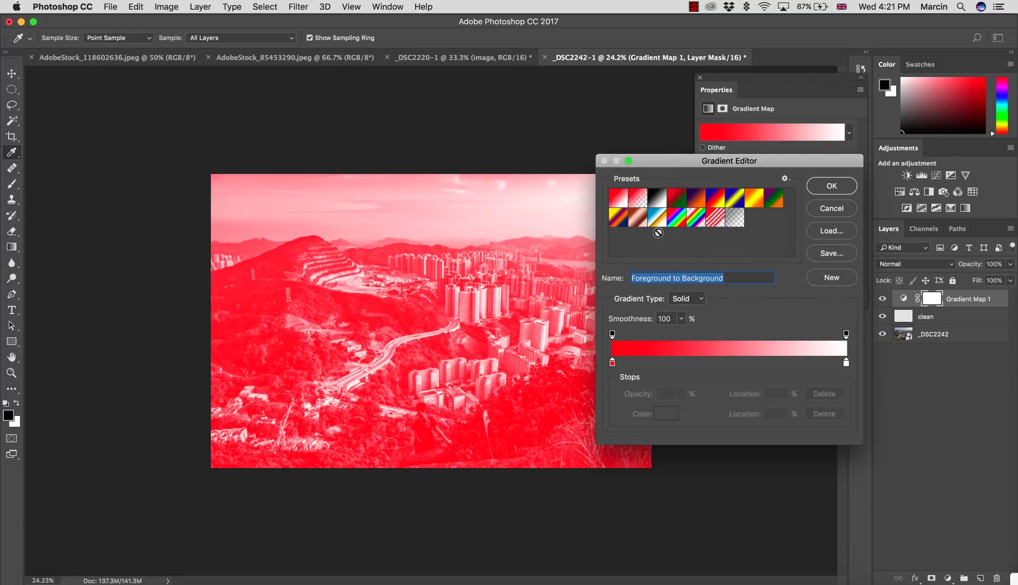
left_click(696, 201)
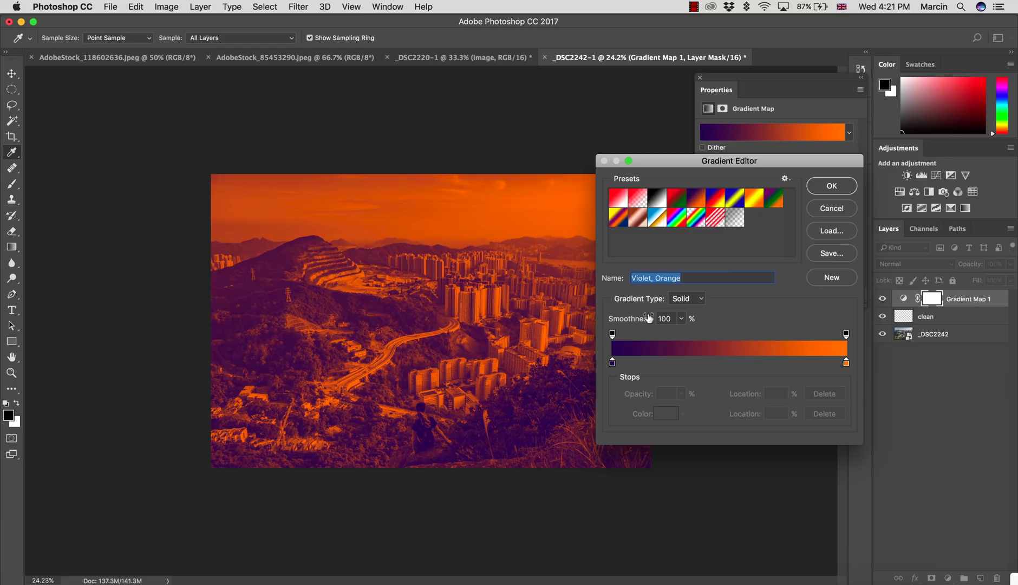
- Change the gradient's dark stop to cyan-blue 00a2e5
left_click(611, 364)
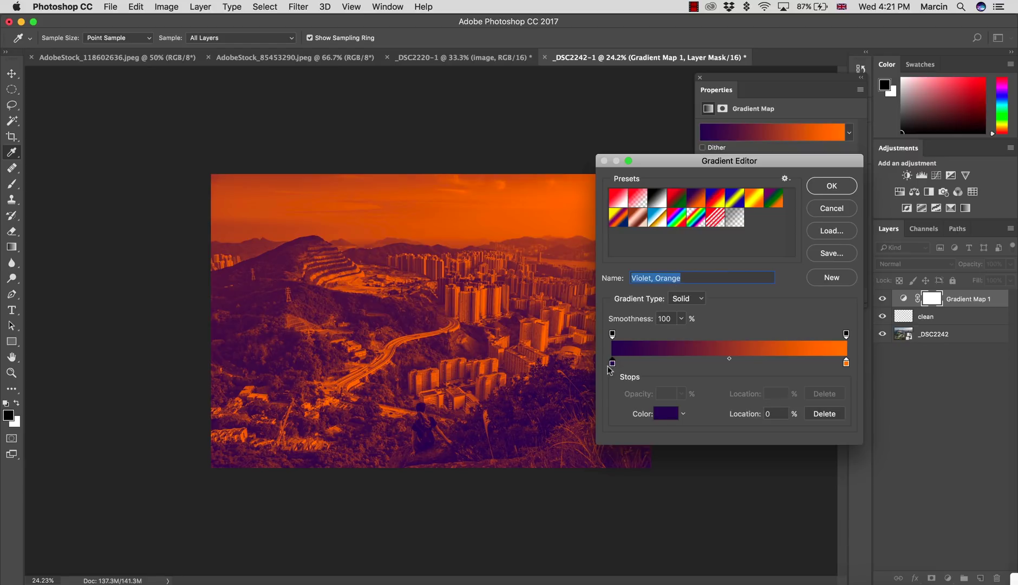
left_click(666, 413)
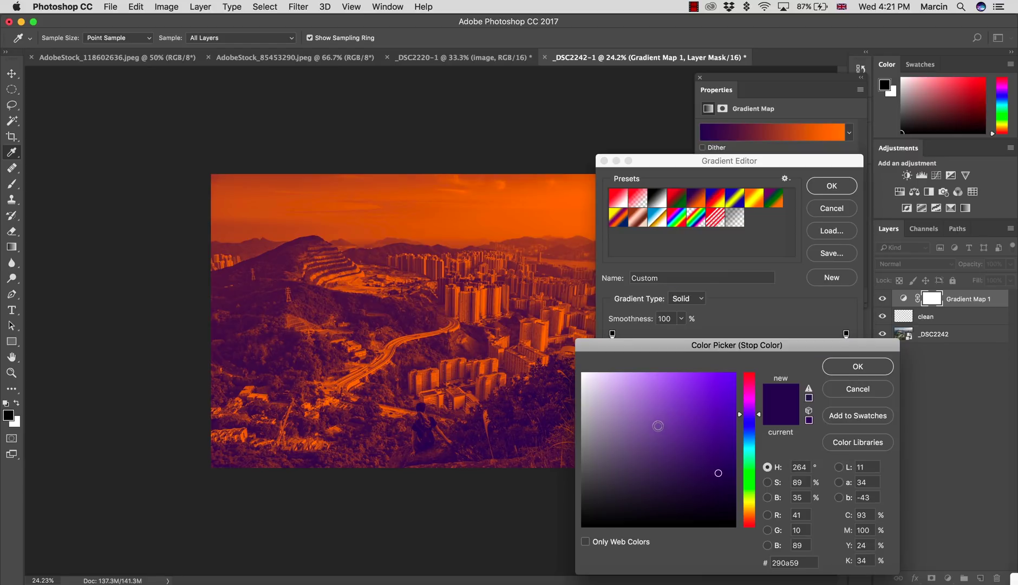
left_click(748, 429)
left_click(734, 388)
left_click(755, 442)
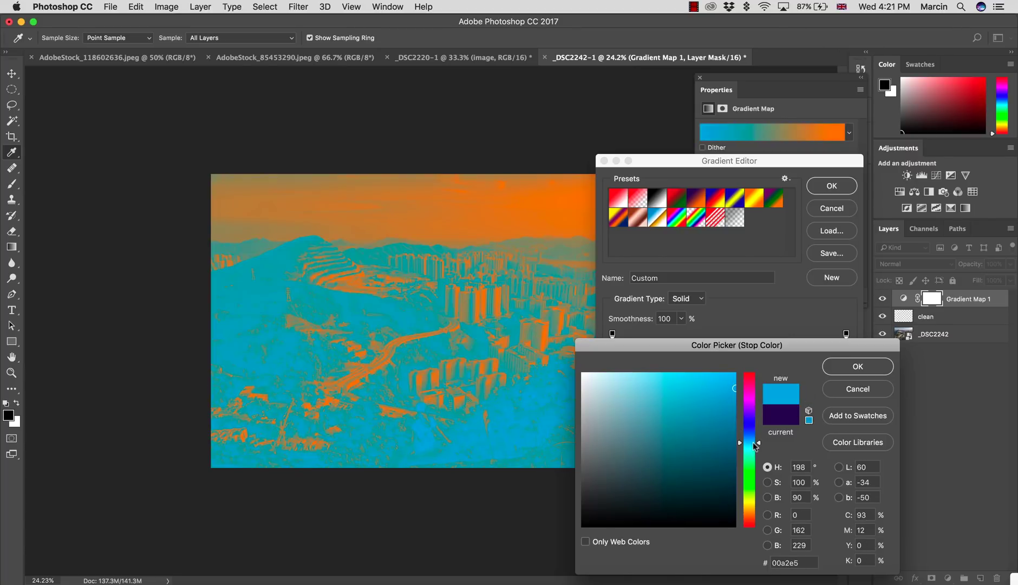
left_click(830, 367)
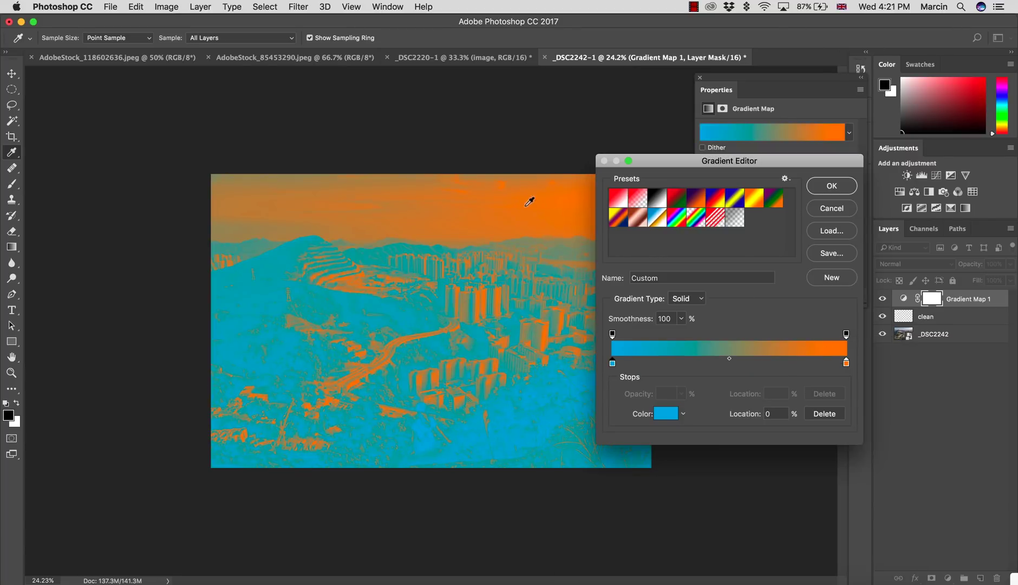
- Apply the cyan-orange gradient in Color blending mode and fade it to about 22% opacity
left_click(833, 188)
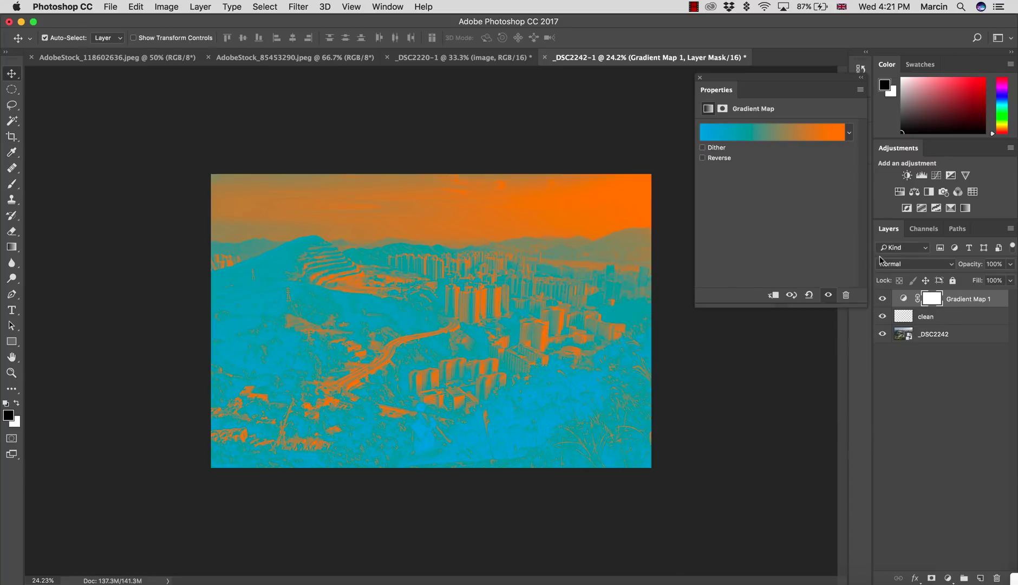
left_click(880, 261)
left_click(891, 527)
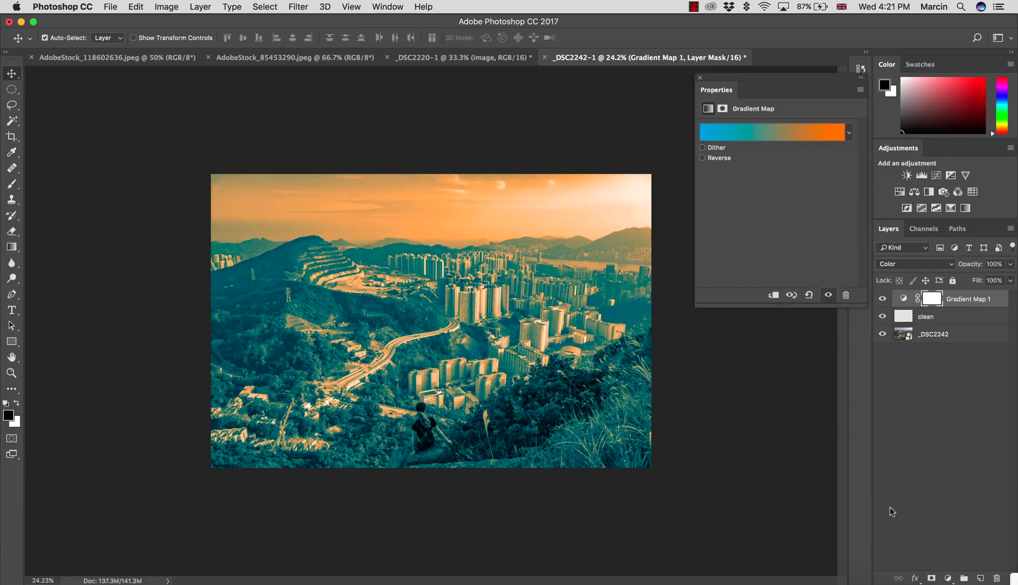
left_click(882, 298)
left_click(882, 299)
left_click_drag(969, 269, 922, 277)
- Switch the gradient map to Soft Light, compare it on and off, then delete it
left_click(903, 264)
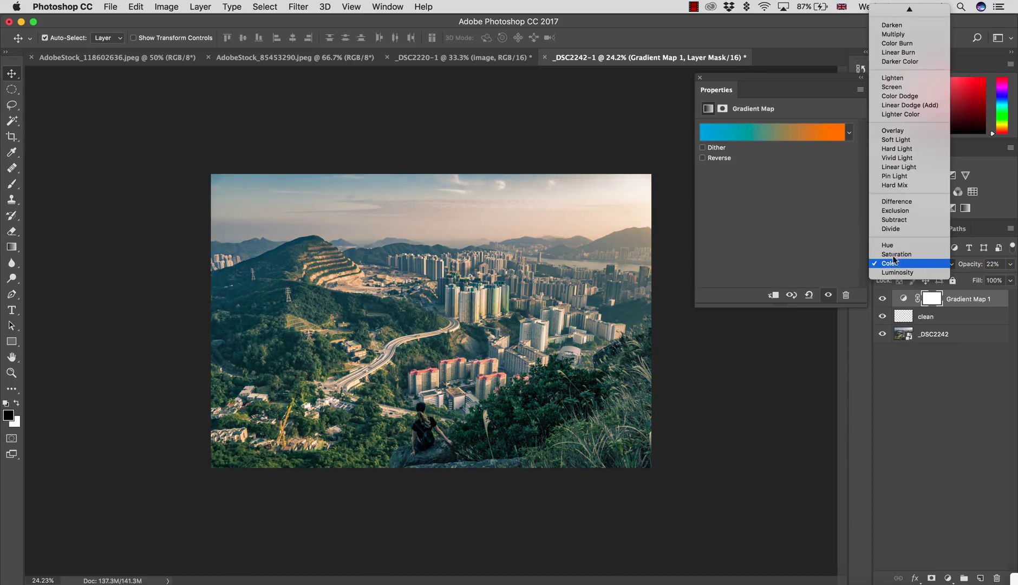
left_click(892, 143)
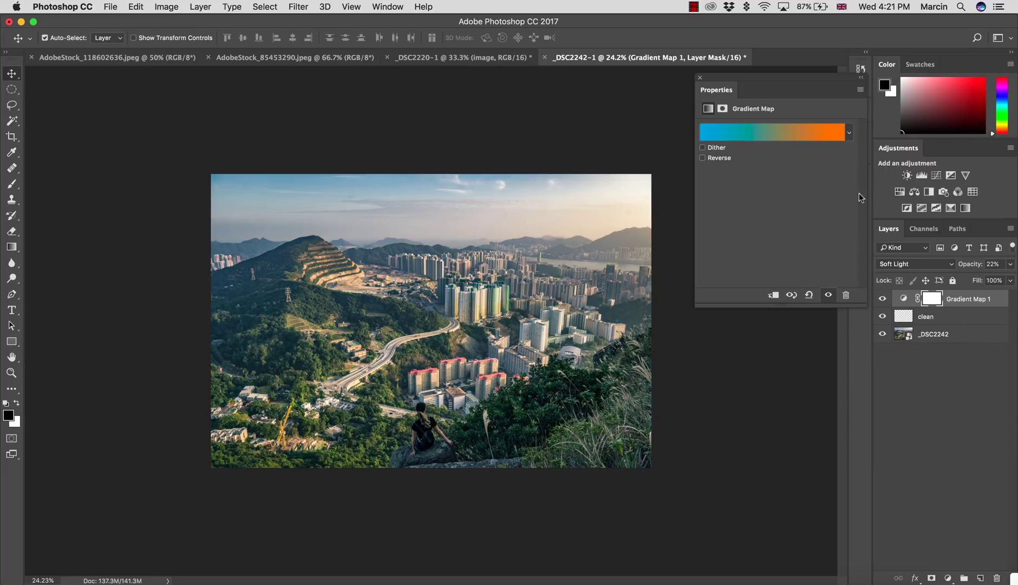
left_click(883, 298)
left_click(882, 298)
key("BackSpace")
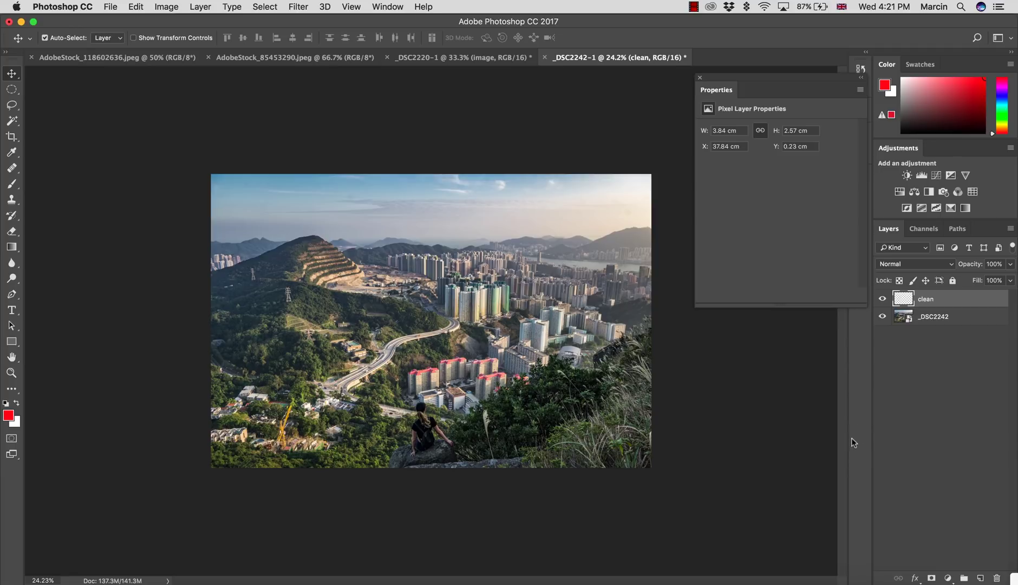
- Add a Selective Color layer and set its Blues to Cyan +48 and Yellow −55
left_click(947, 577)
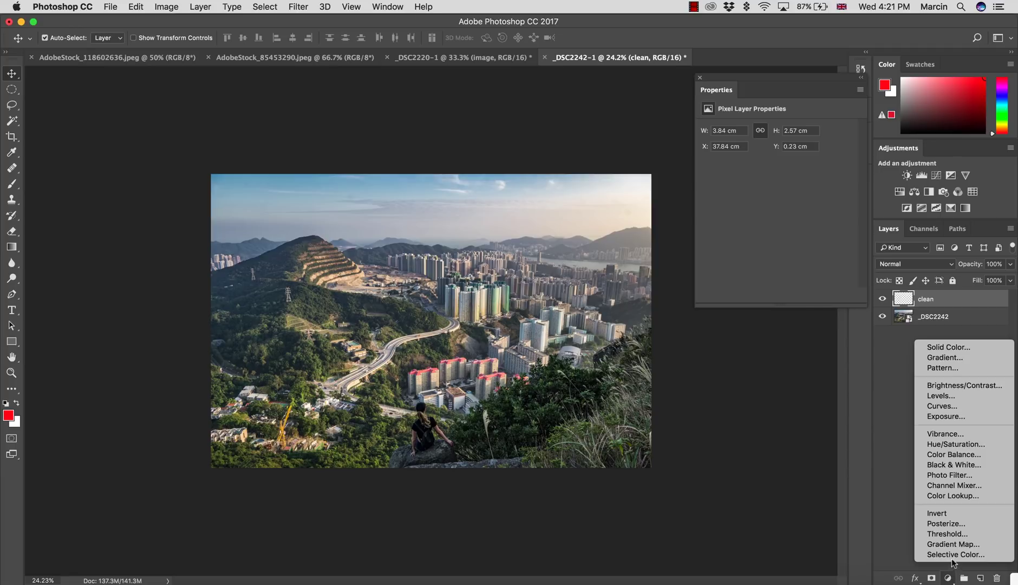
left_click(954, 552)
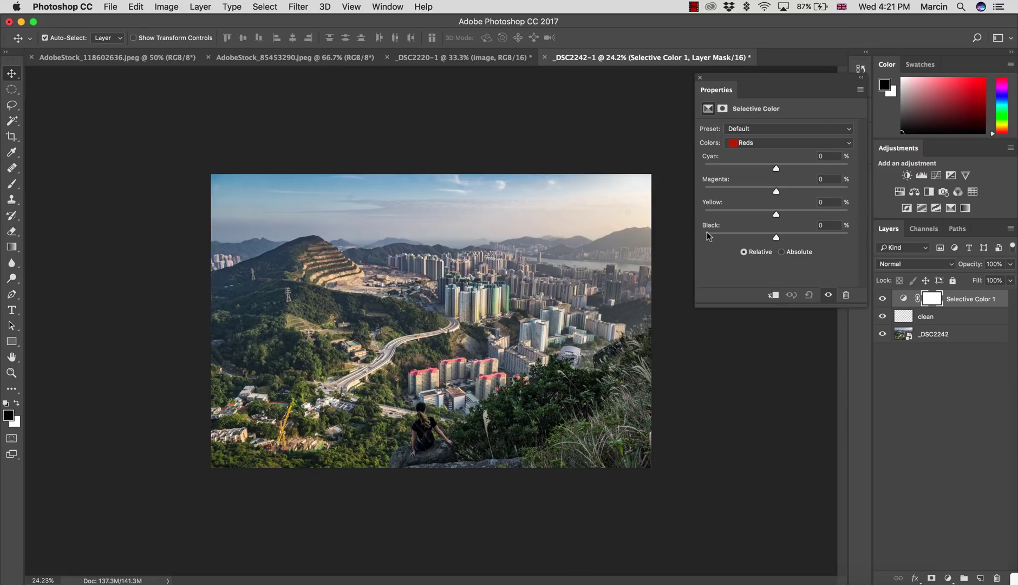
left_click(763, 143)
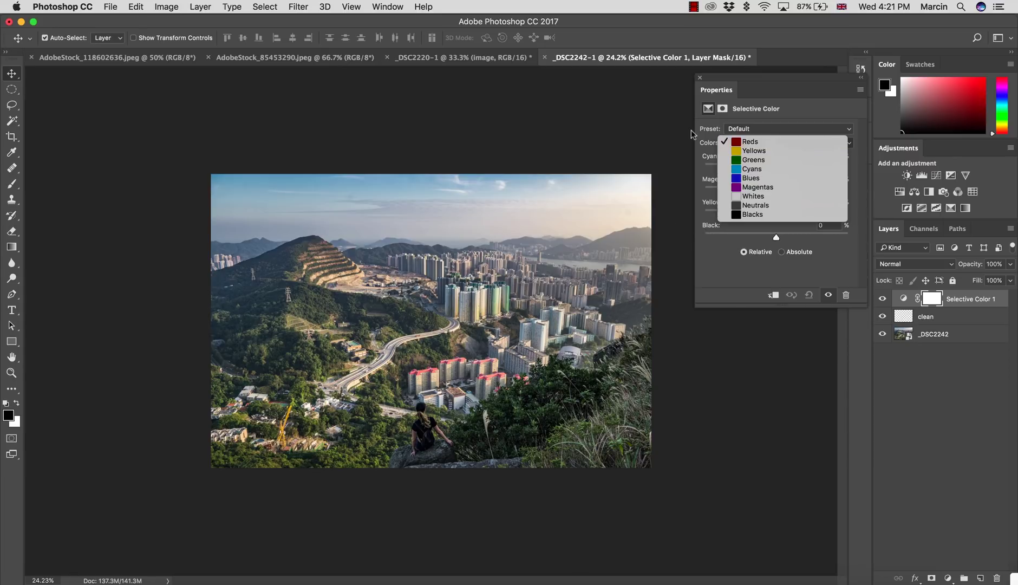
left_click(760, 179)
left_click_drag(776, 169, 809, 169)
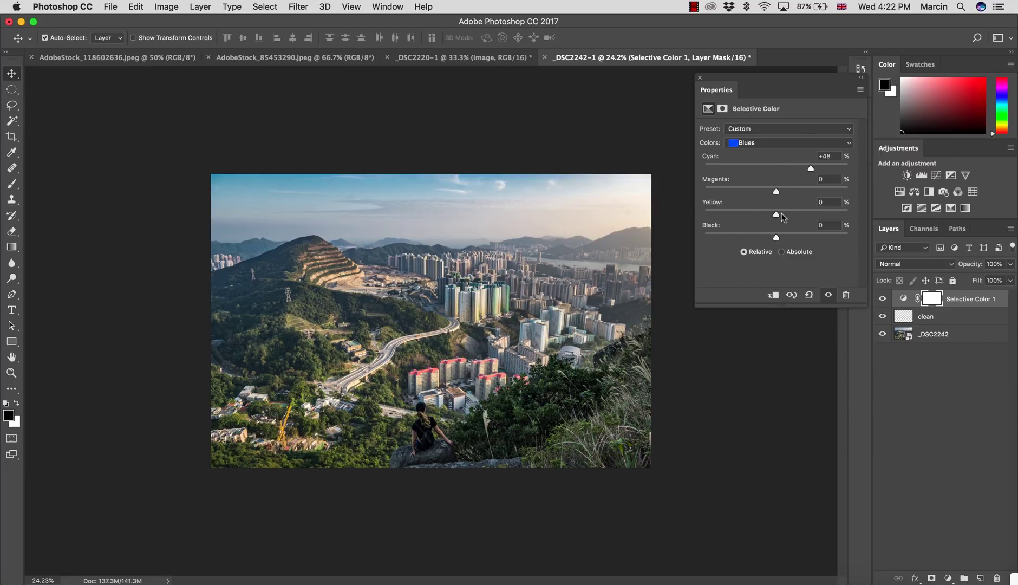
left_click_drag(774, 216, 812, 208)
left_click_drag(711, 206, 733, 208)
- In Selective Color, shift the Greens' Yellow slider to +41
left_click(763, 142)
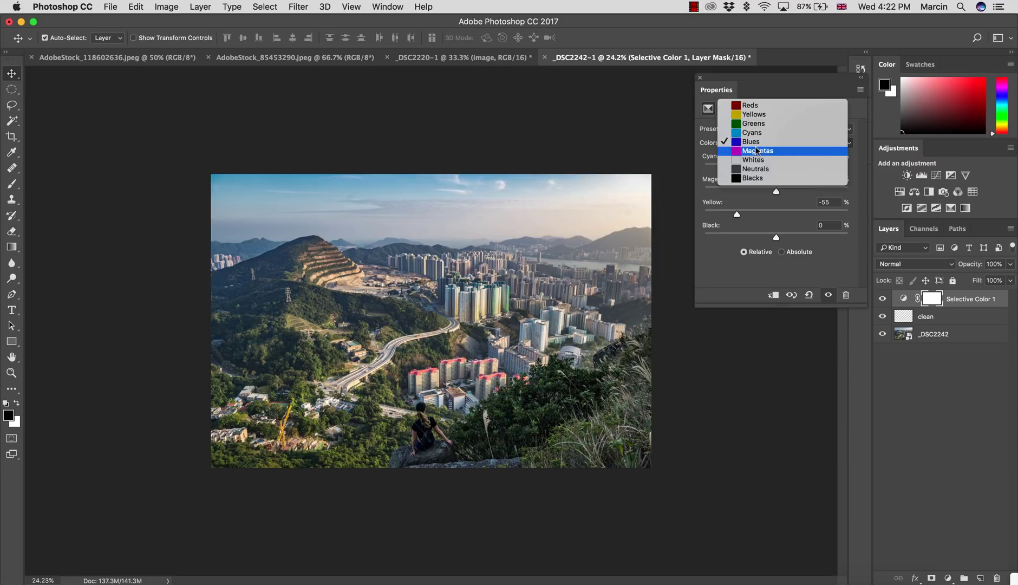
left_click(761, 125)
left_click_drag(774, 209, 807, 212)
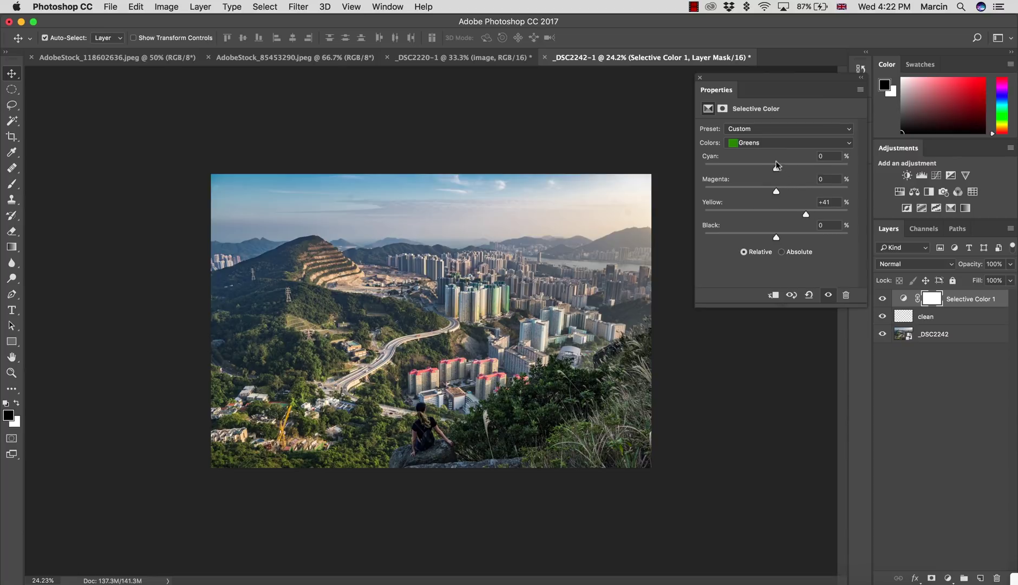
left_click_drag(777, 165, 725, 165)
- Give the Blacks a slight yellow boost of +1
left_click(751, 142)
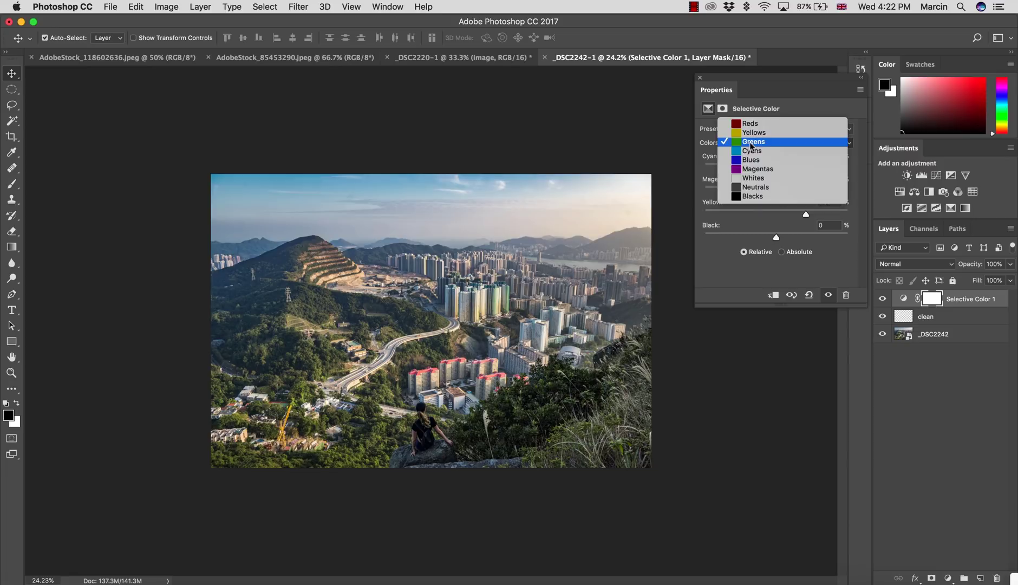
left_click(758, 198)
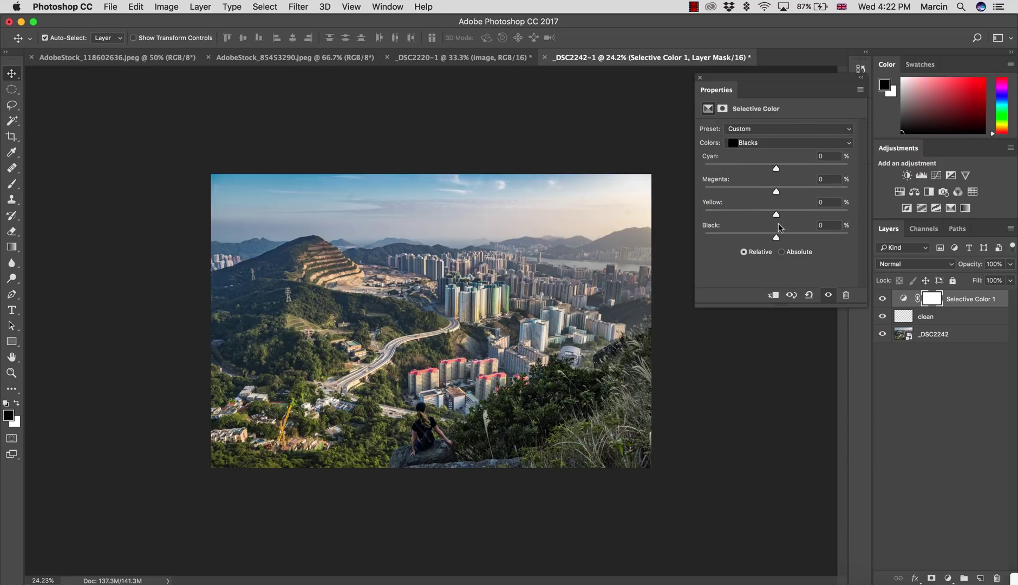
mouse_move(776, 215)
left_mouse_down()
mouse_move(807, 217)
mouse_move(776, 218)
left_mouse_up()
- Set Selective Color Neutrals to Cyan -34 and Yellow +20, then blend Selective Color 1 in Color mode
left_click(751, 143)
left_click(757, 132)
left_click(755, 143)
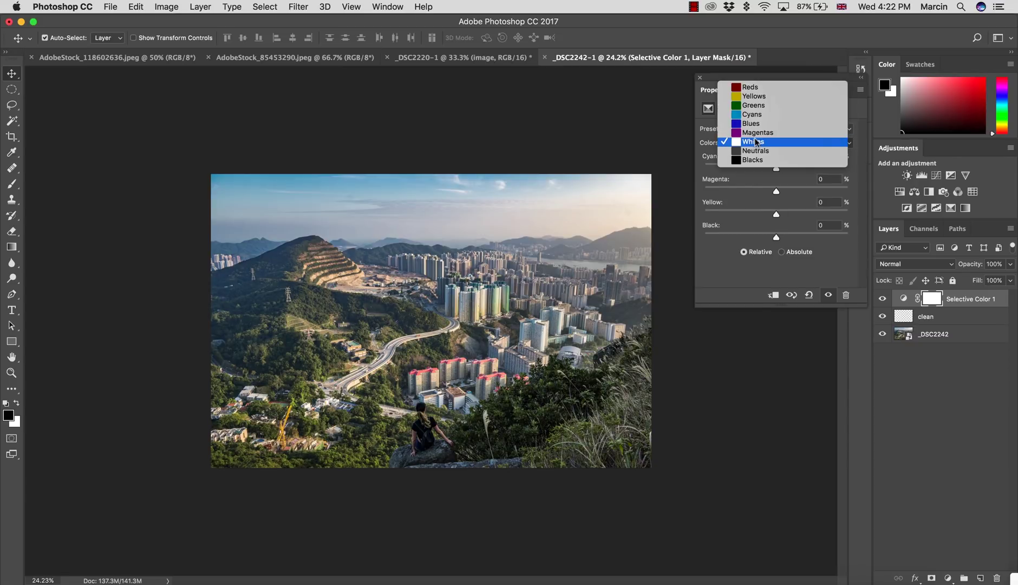
left_click(756, 171)
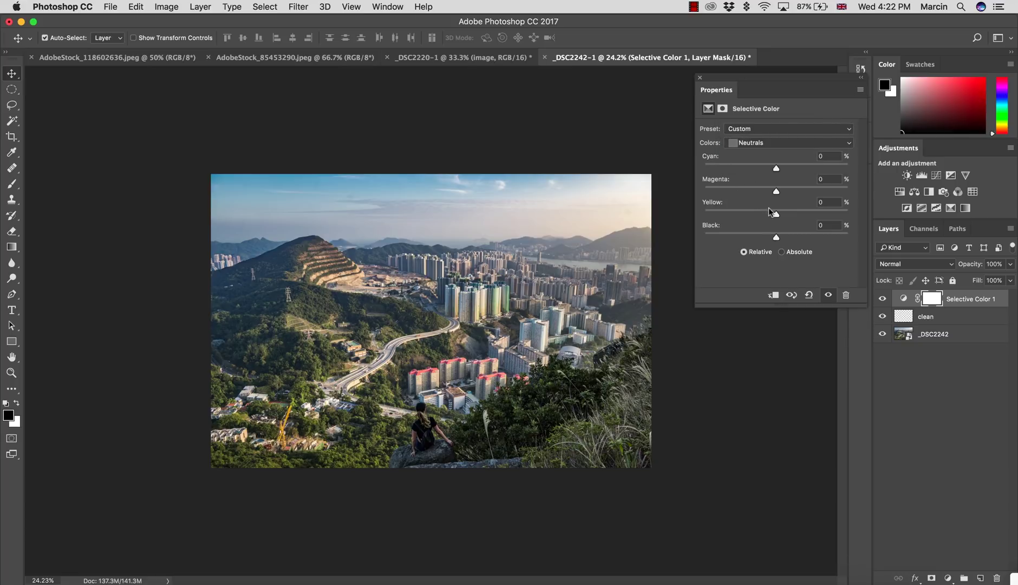
left_click_drag(776, 214, 797, 213)
left_click_drag(776, 167, 752, 167)
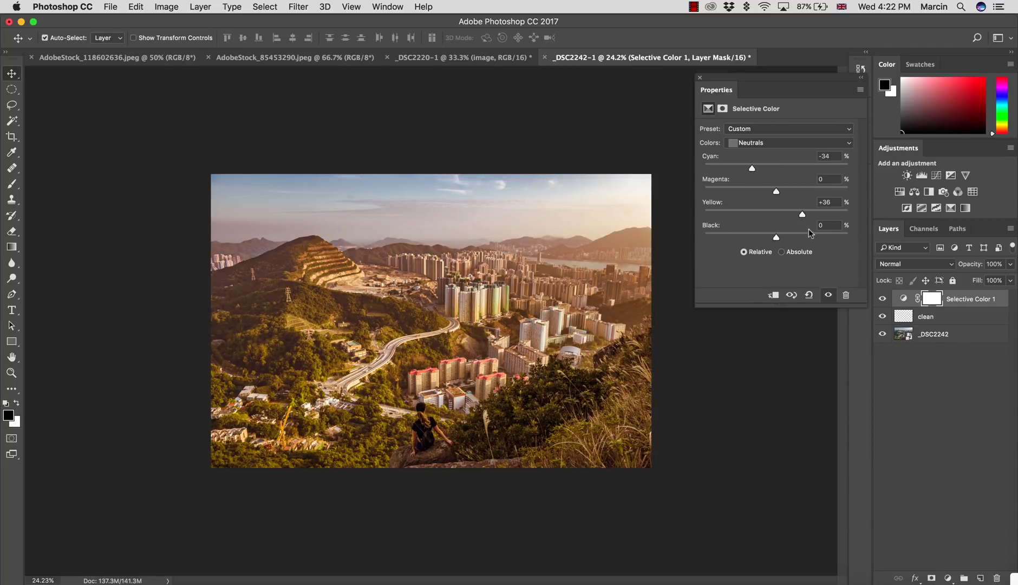
left_click_drag(790, 209, 789, 209)
left_click(891, 264)
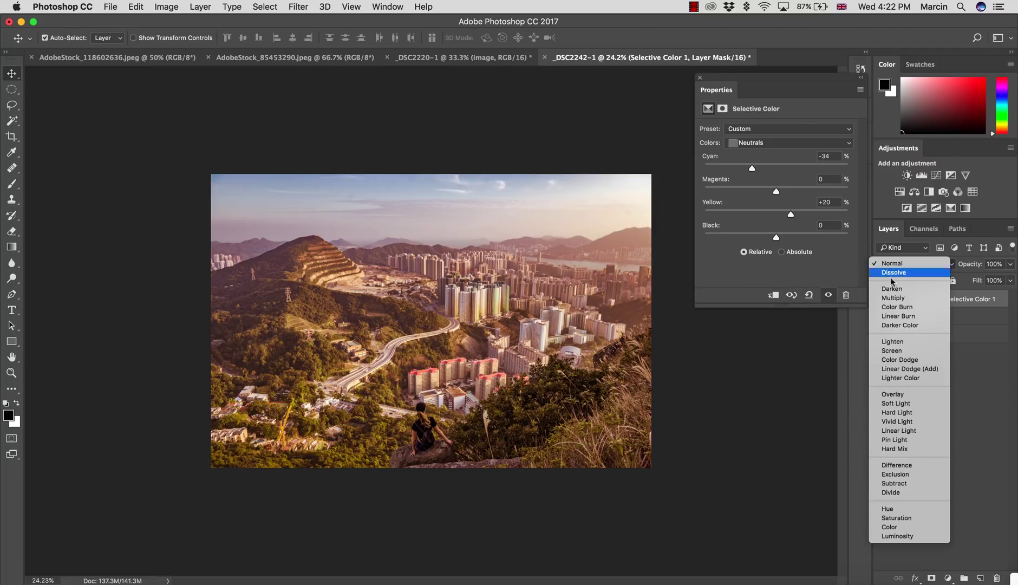
left_click(888, 526)
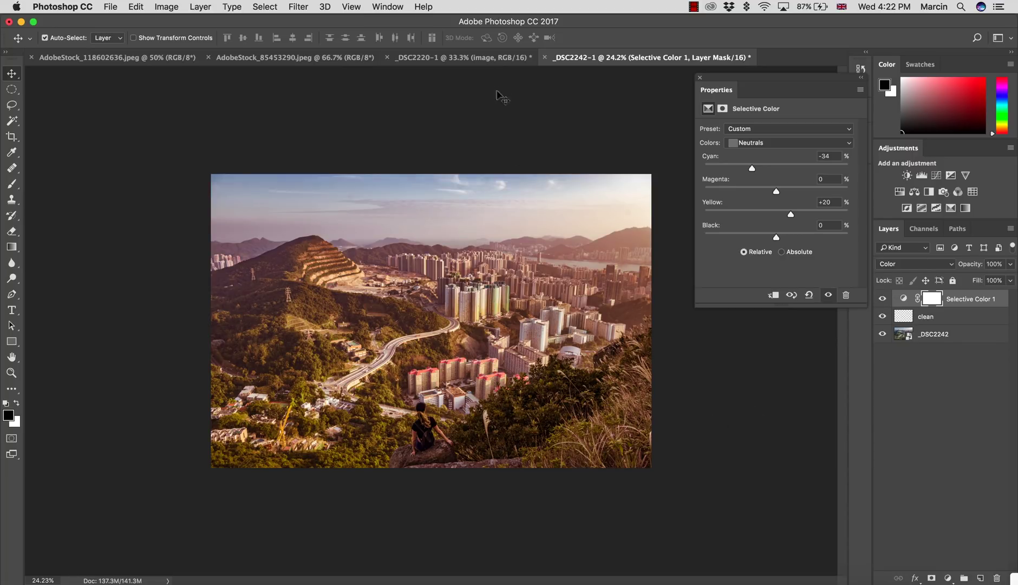
- Close the Properties panel and bring the _DSC2220-1 sunset harbour photo to the front, via AdobeStock_85453290
left_click(700, 78)
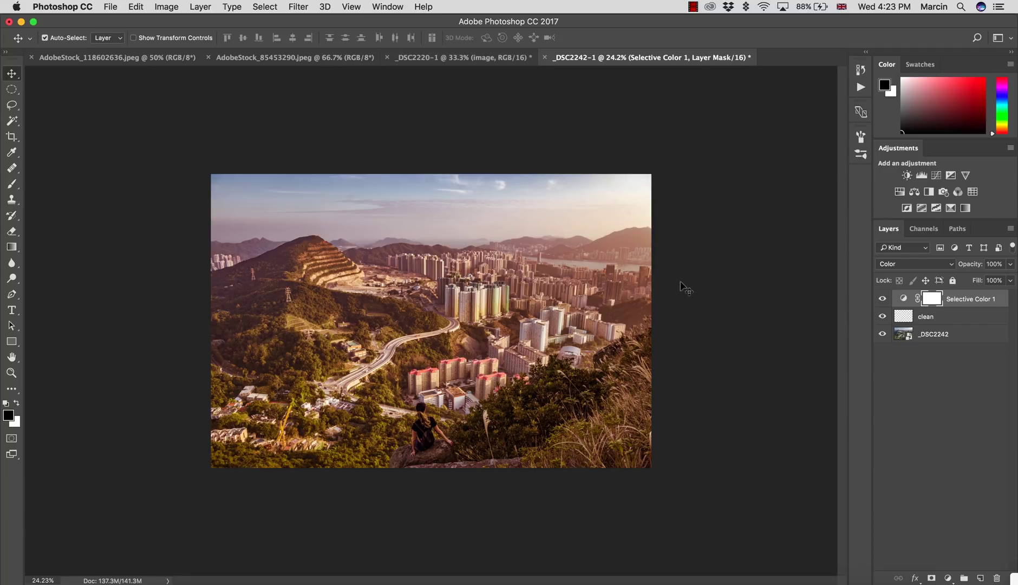
left_click(241, 58)
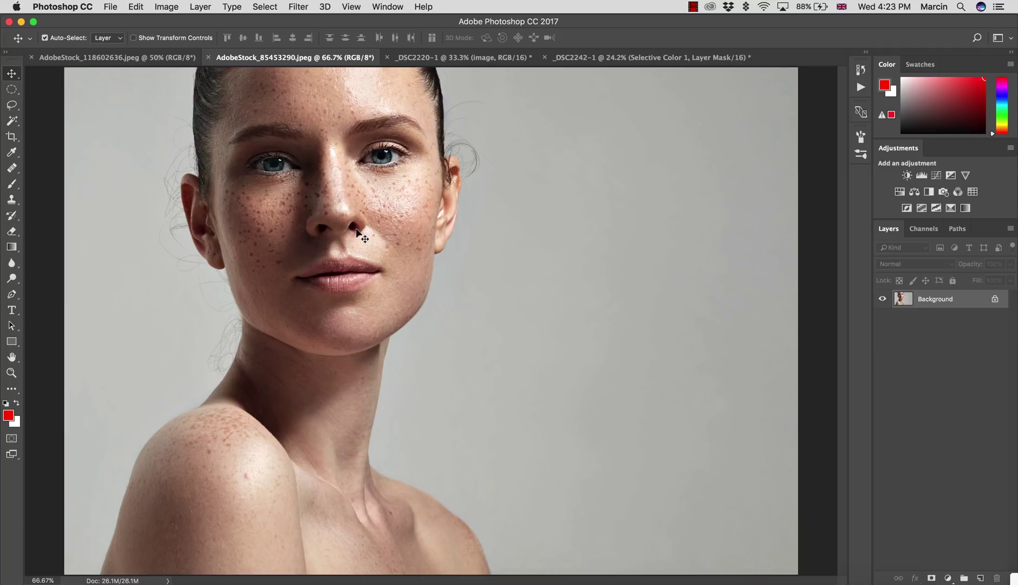
left_click(516, 58)
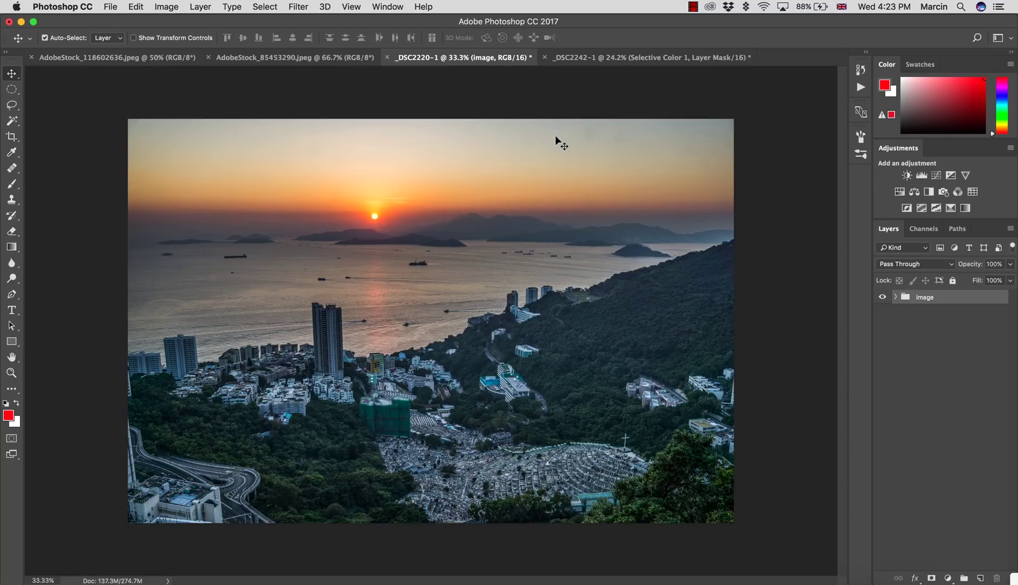